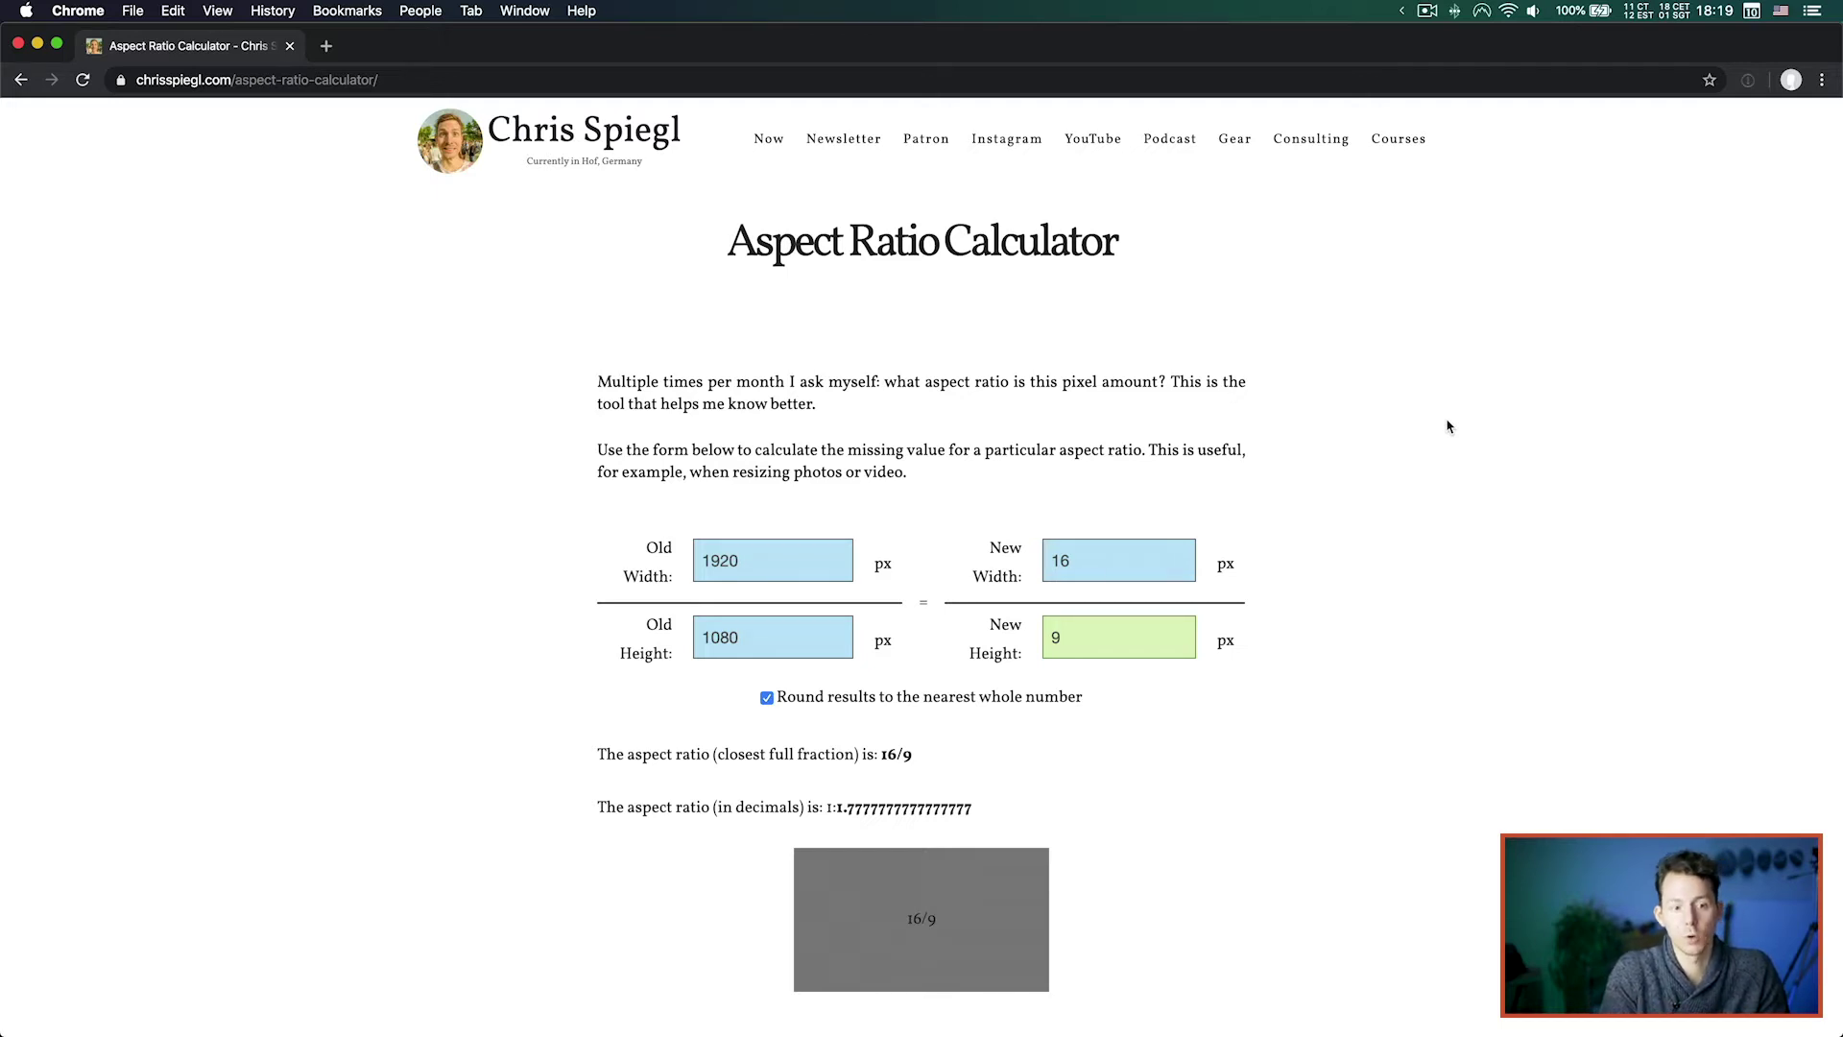
Step: Set the new width to 18 and the new height to 9 for the 1920×1080 example
scroll(1449, 486, "down", 3)
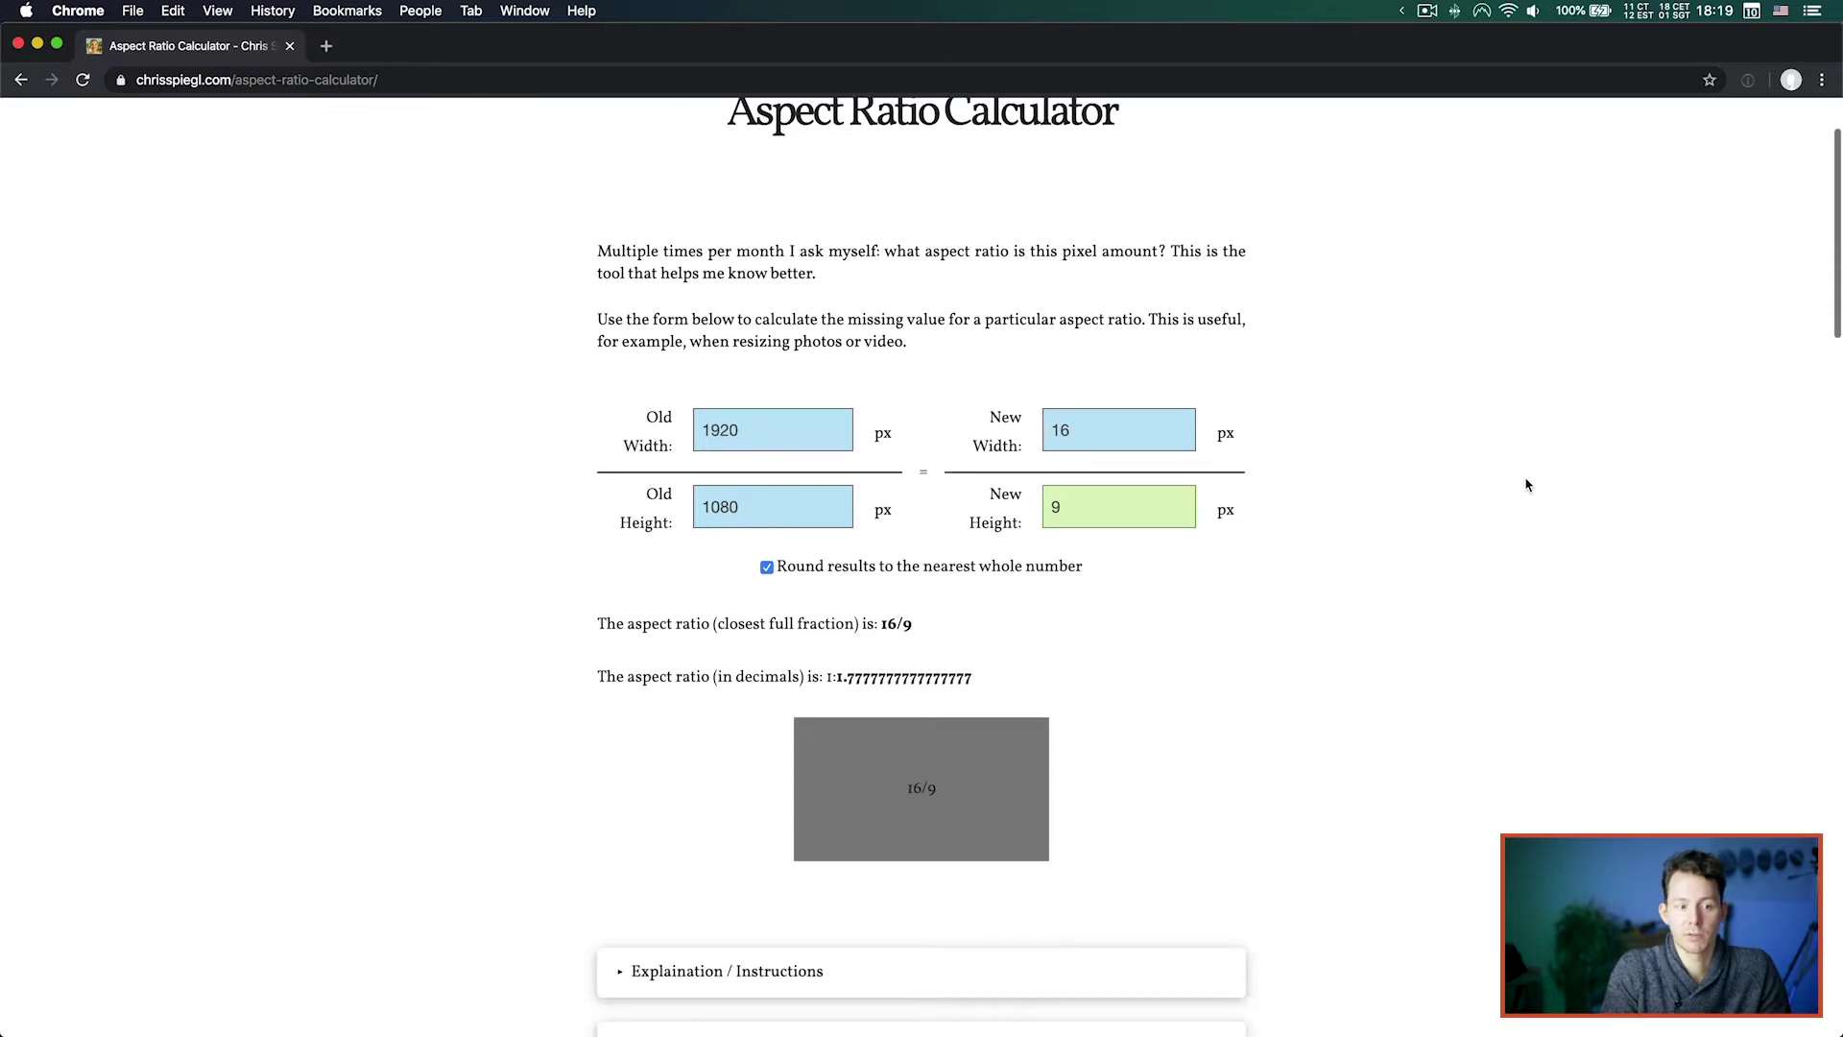
scroll(1527, 484, "down", 1)
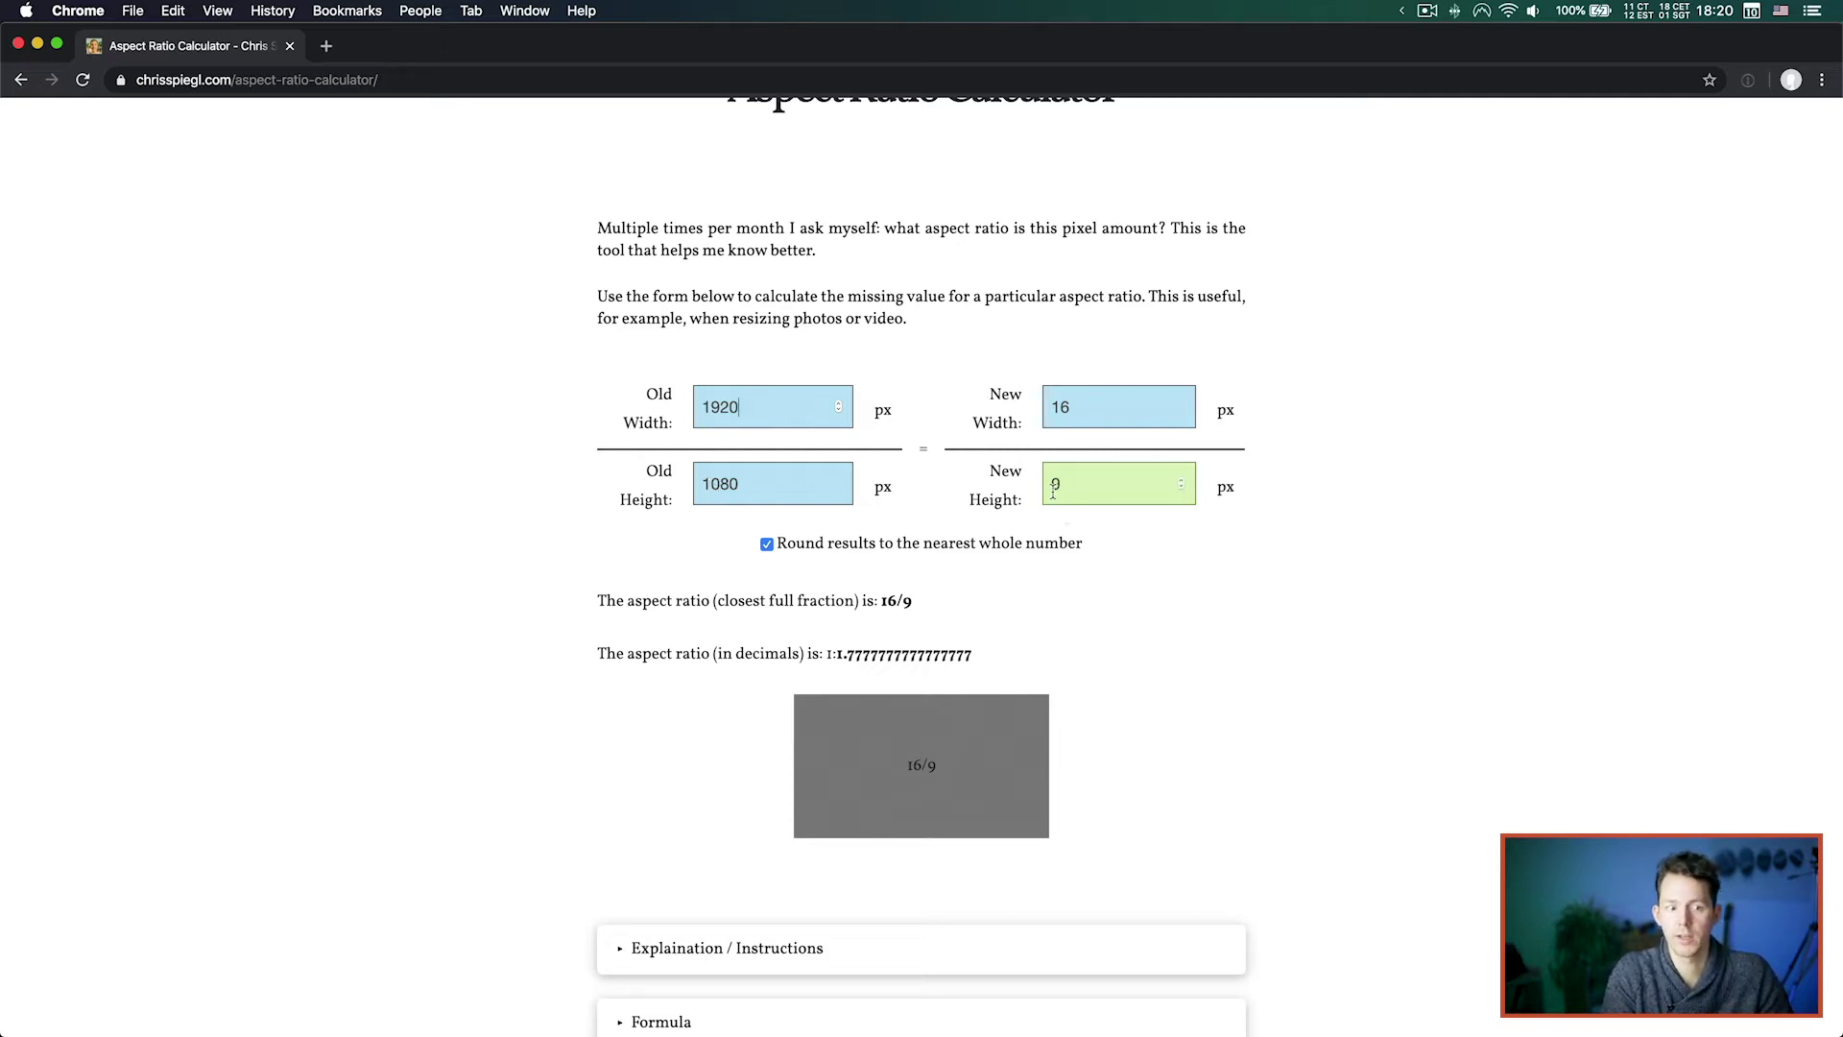
double_click(1093, 403)
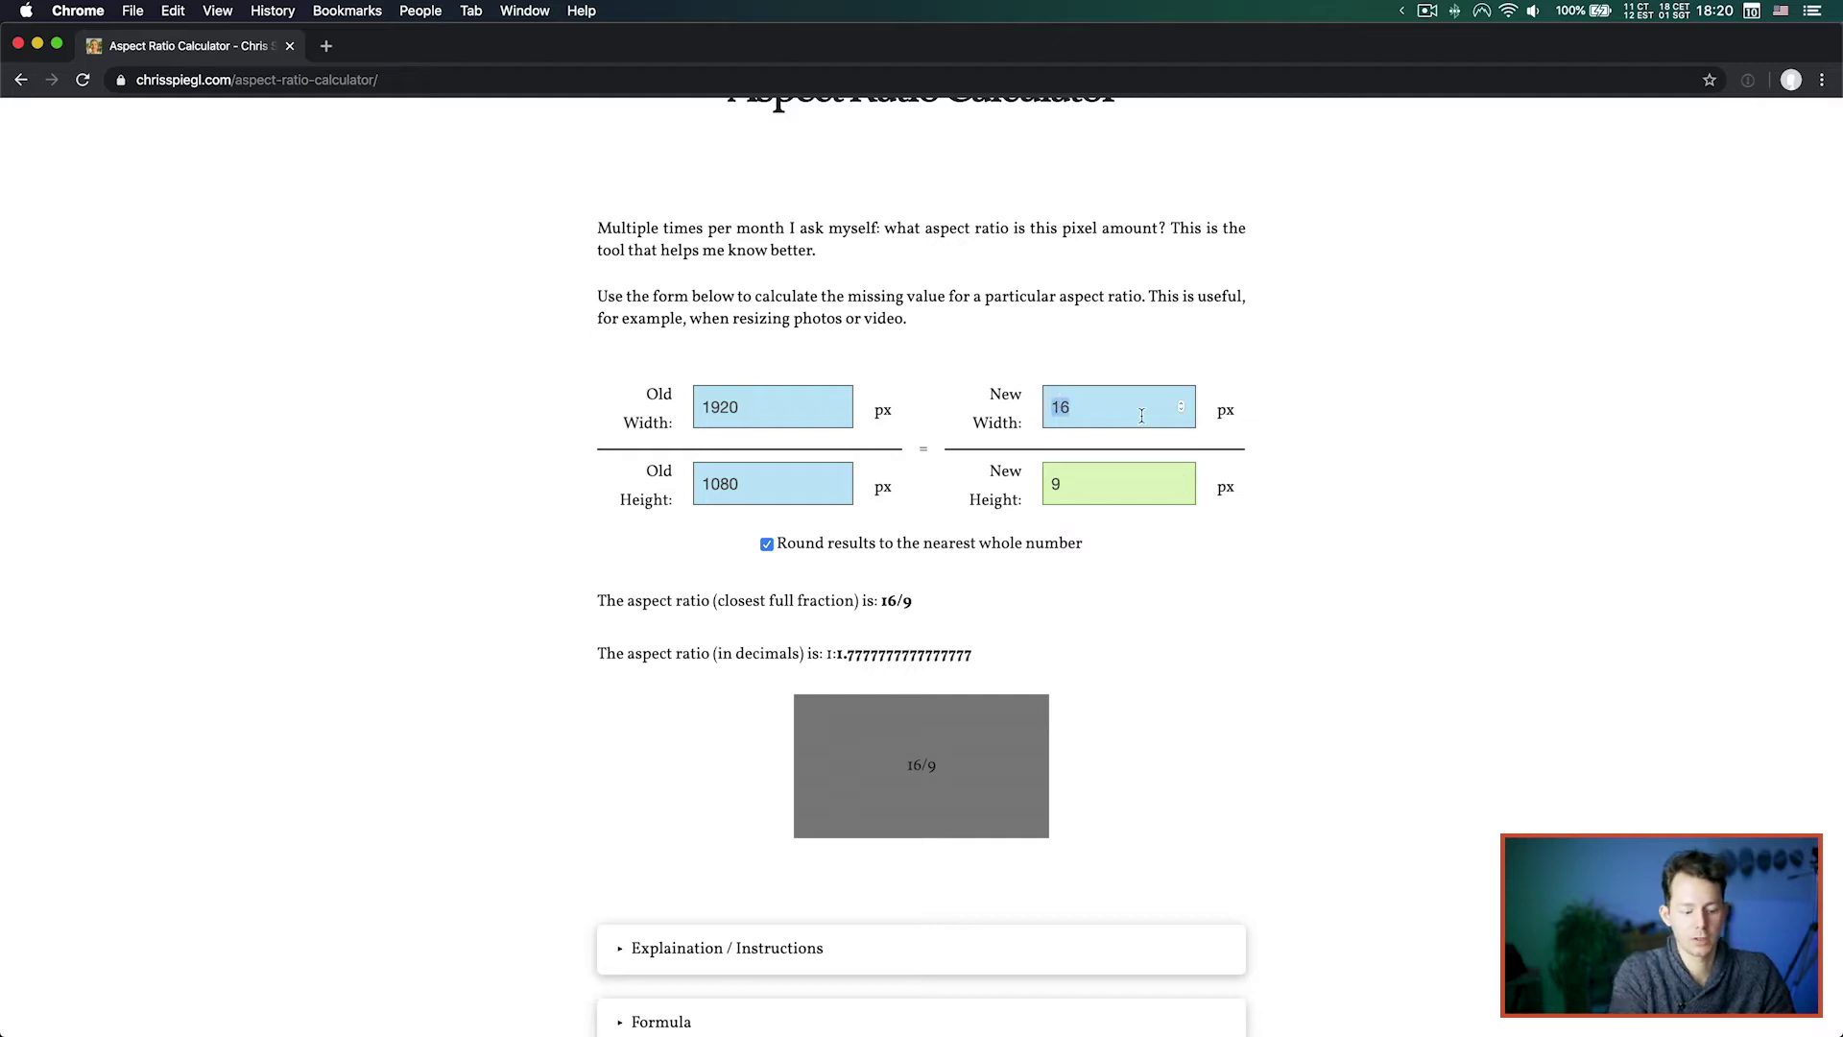
type("18")
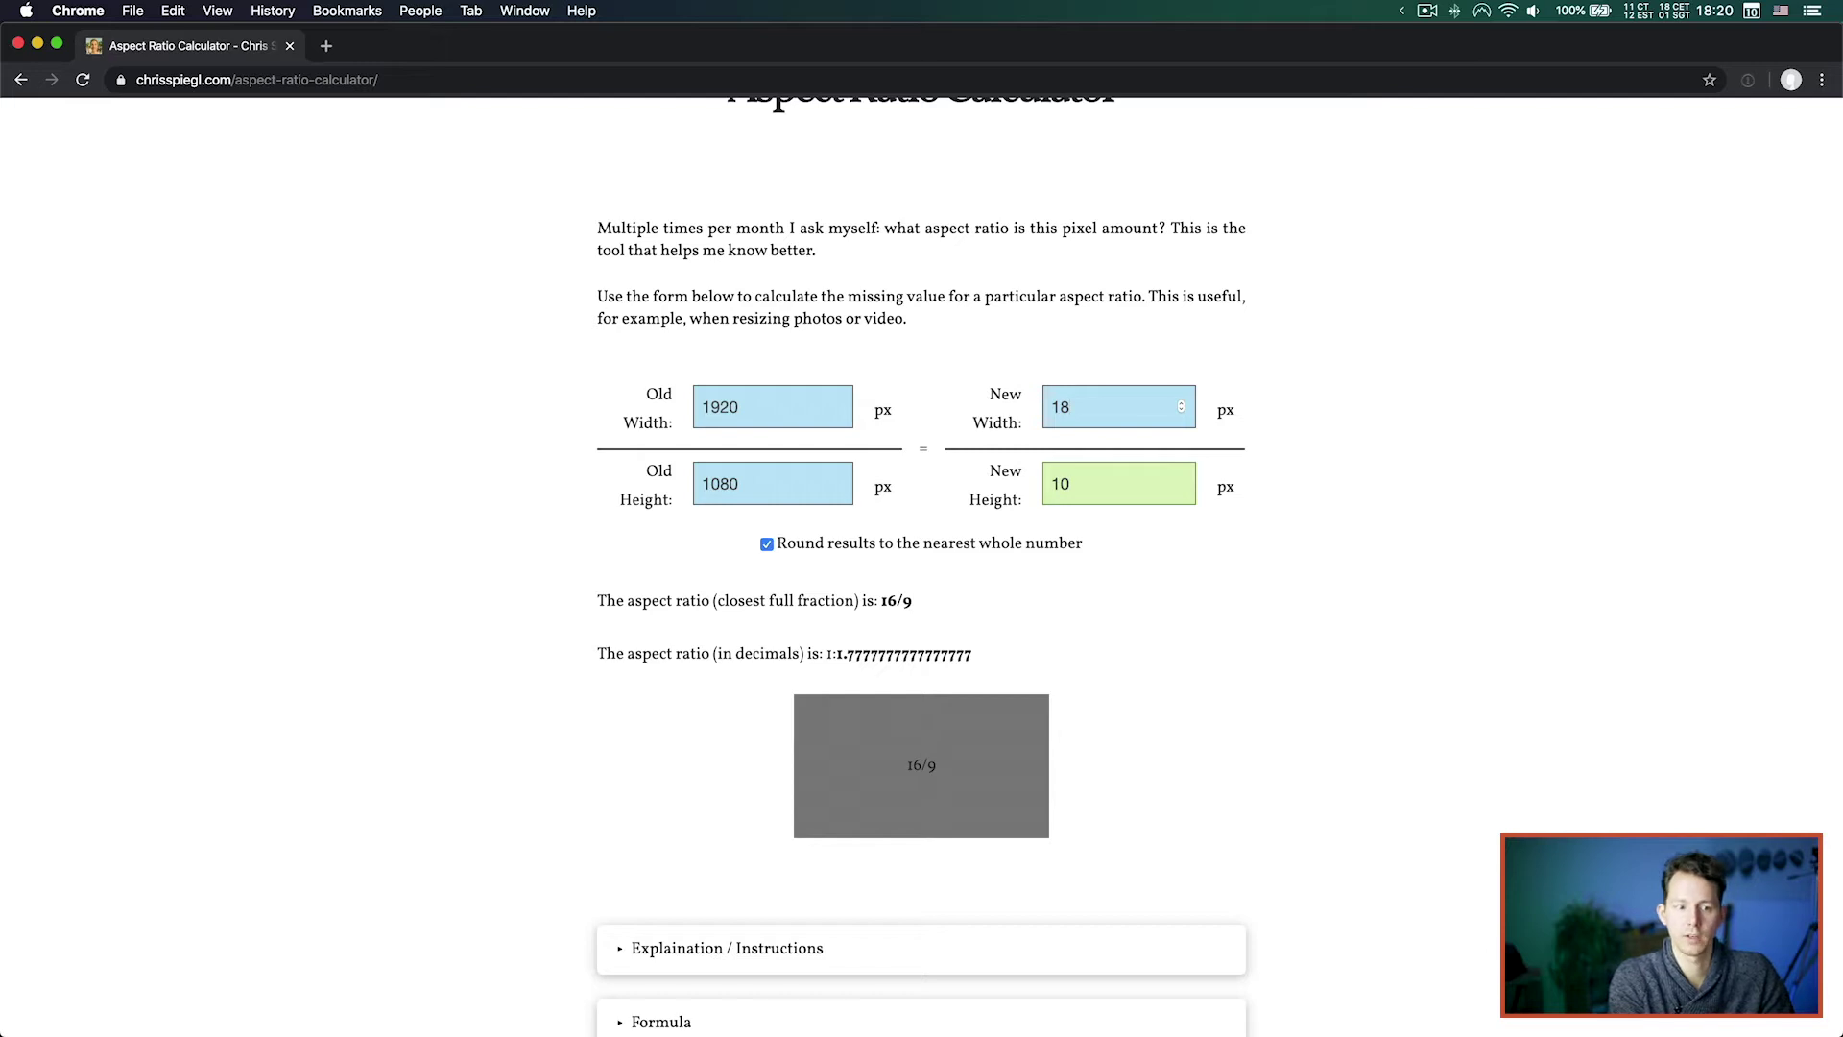
key("Tab")
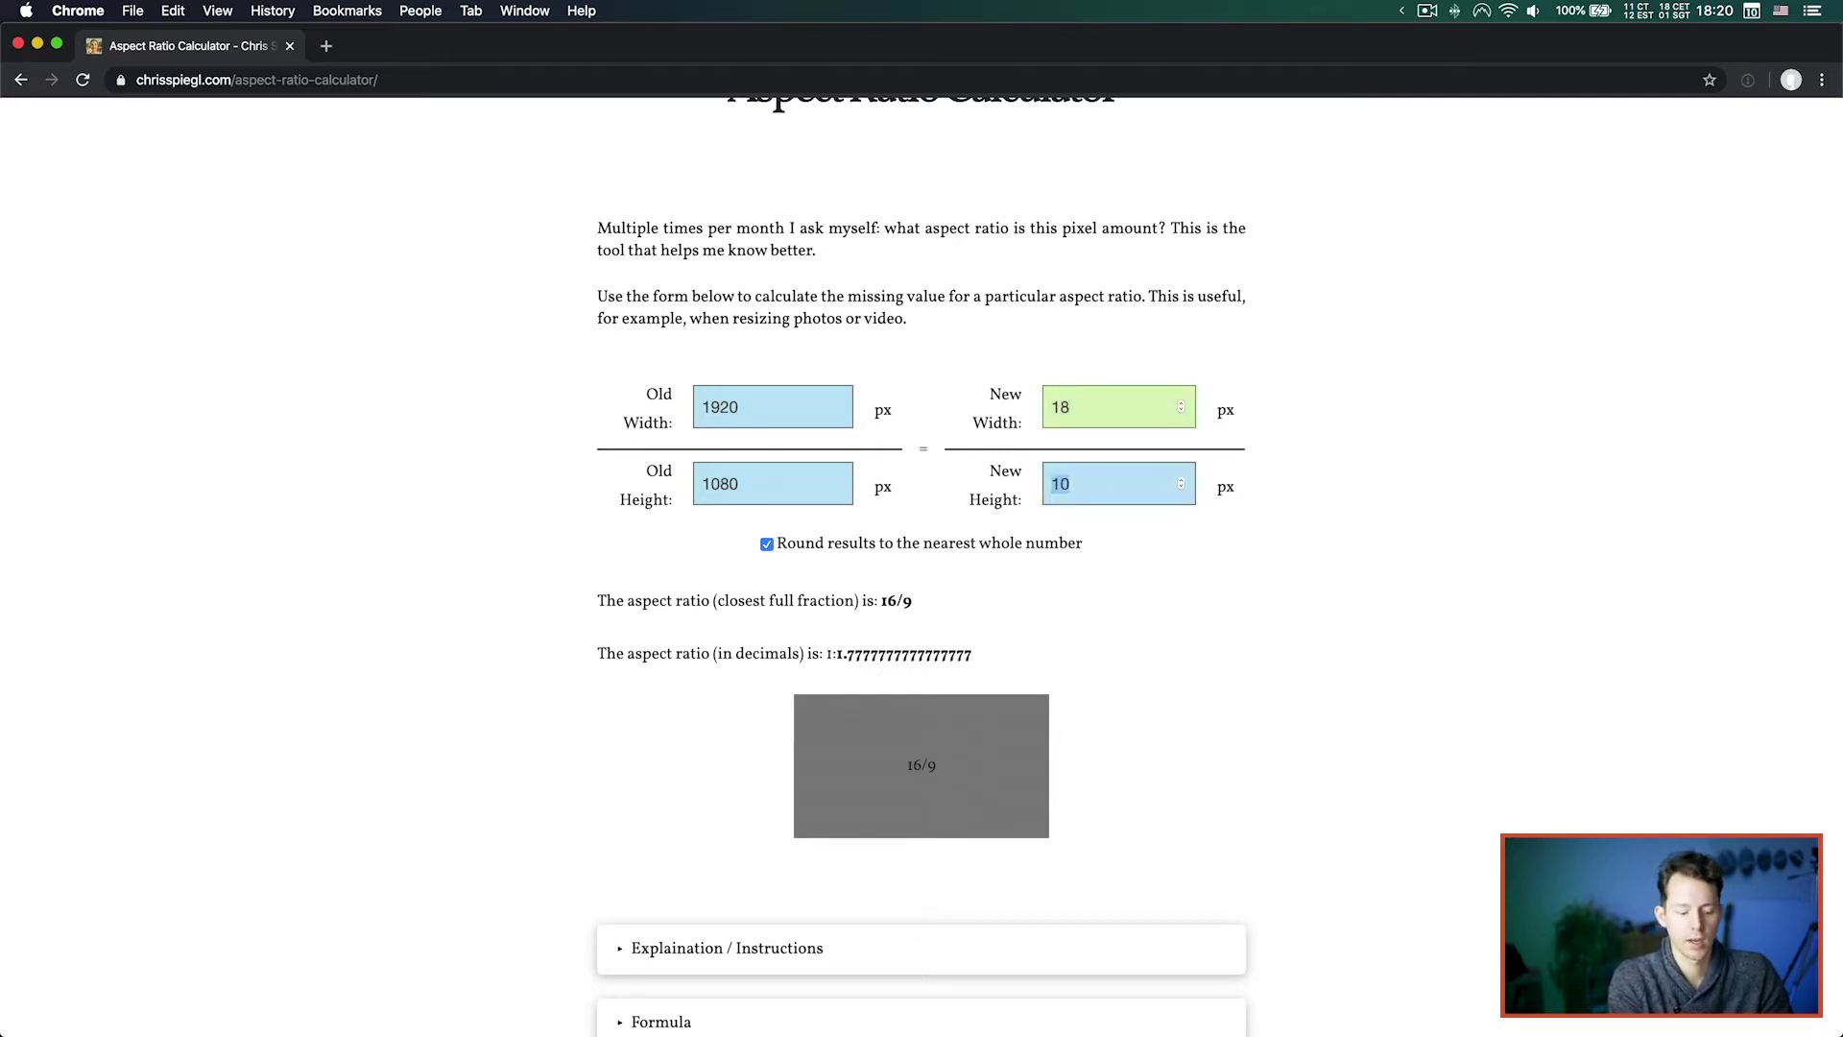
type("9")
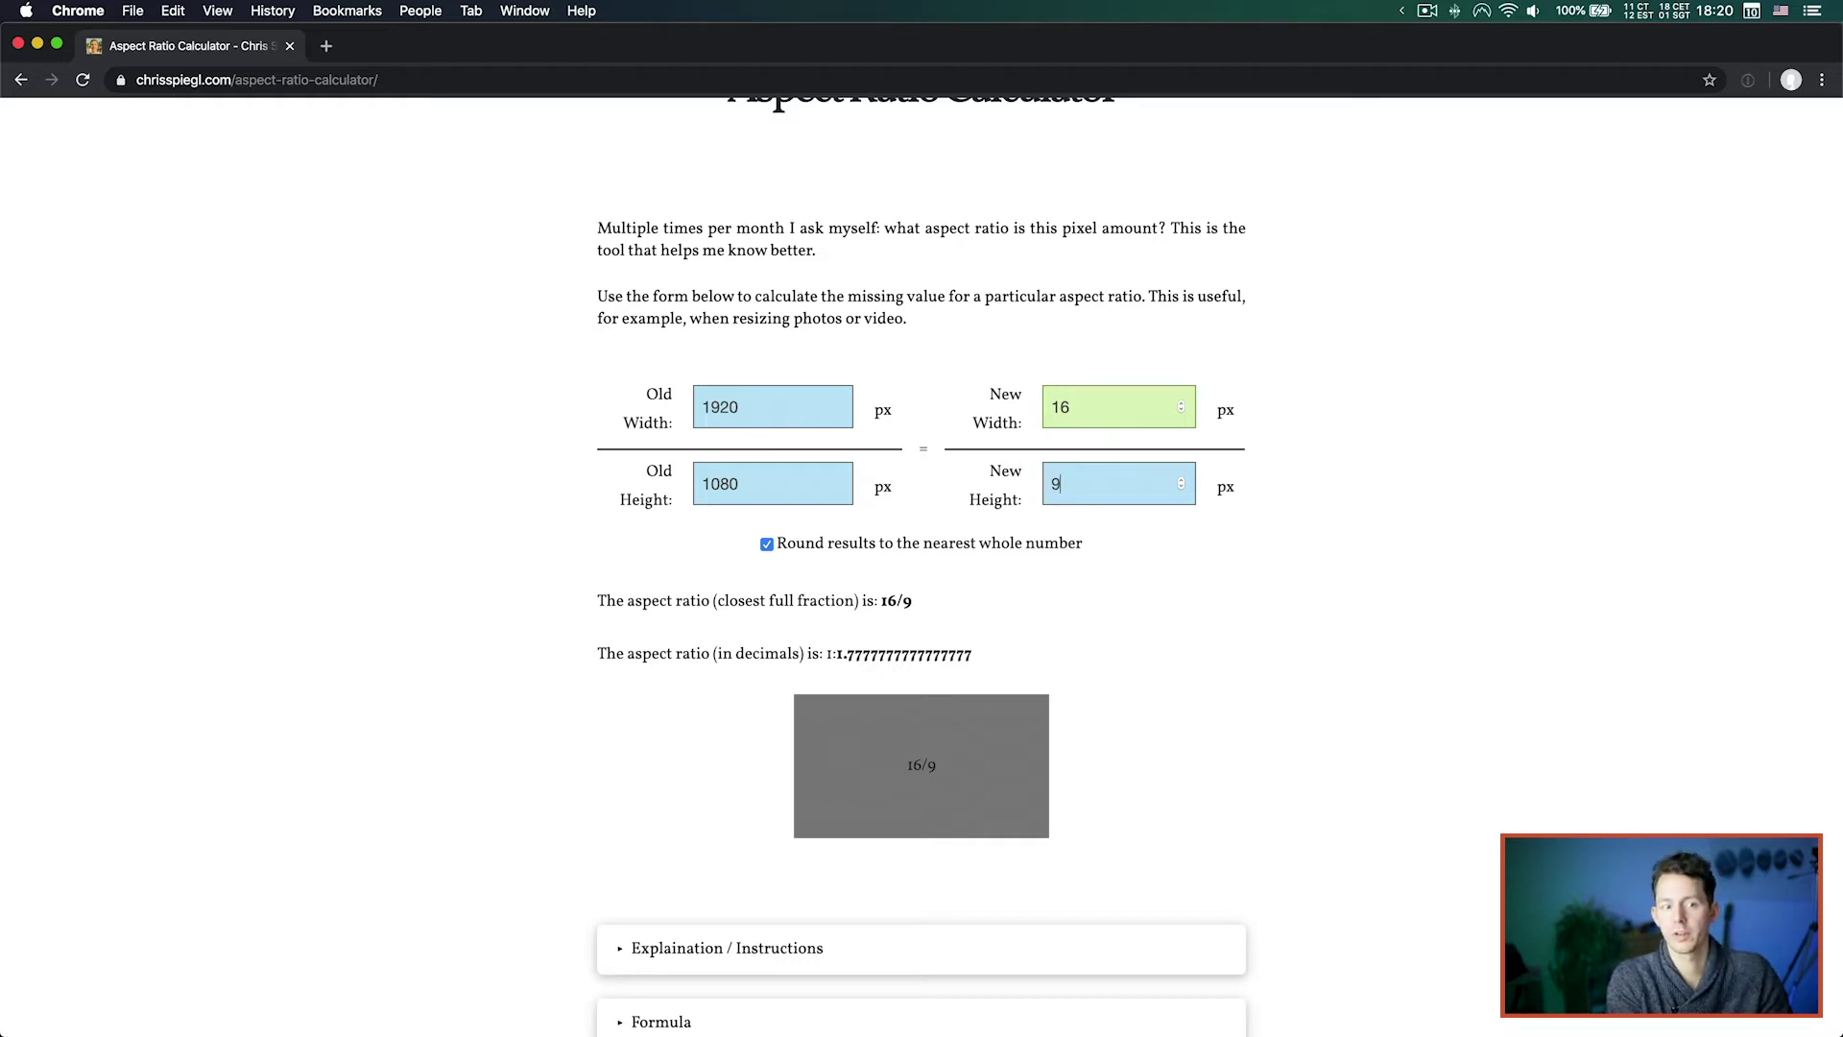
Step: Change the new width to 8, giving a rounded new height of 5
double_click(719, 411)
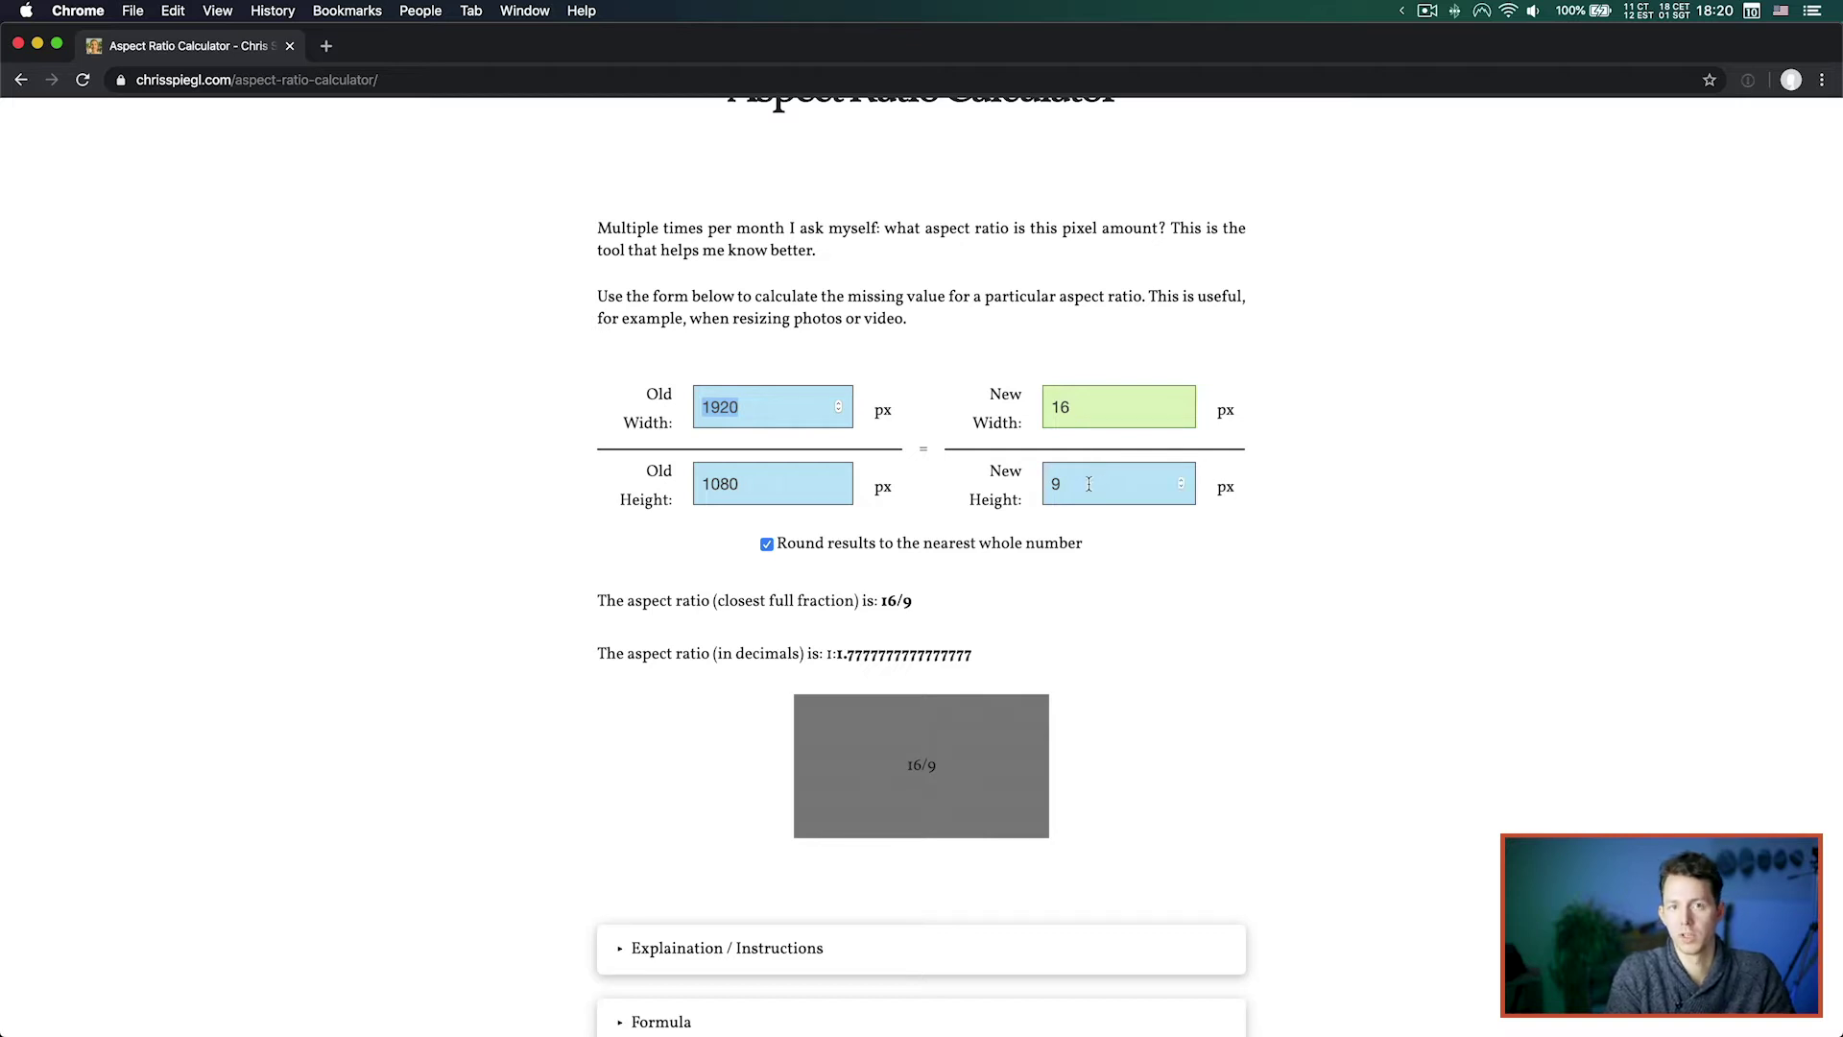
left_click(1083, 416)
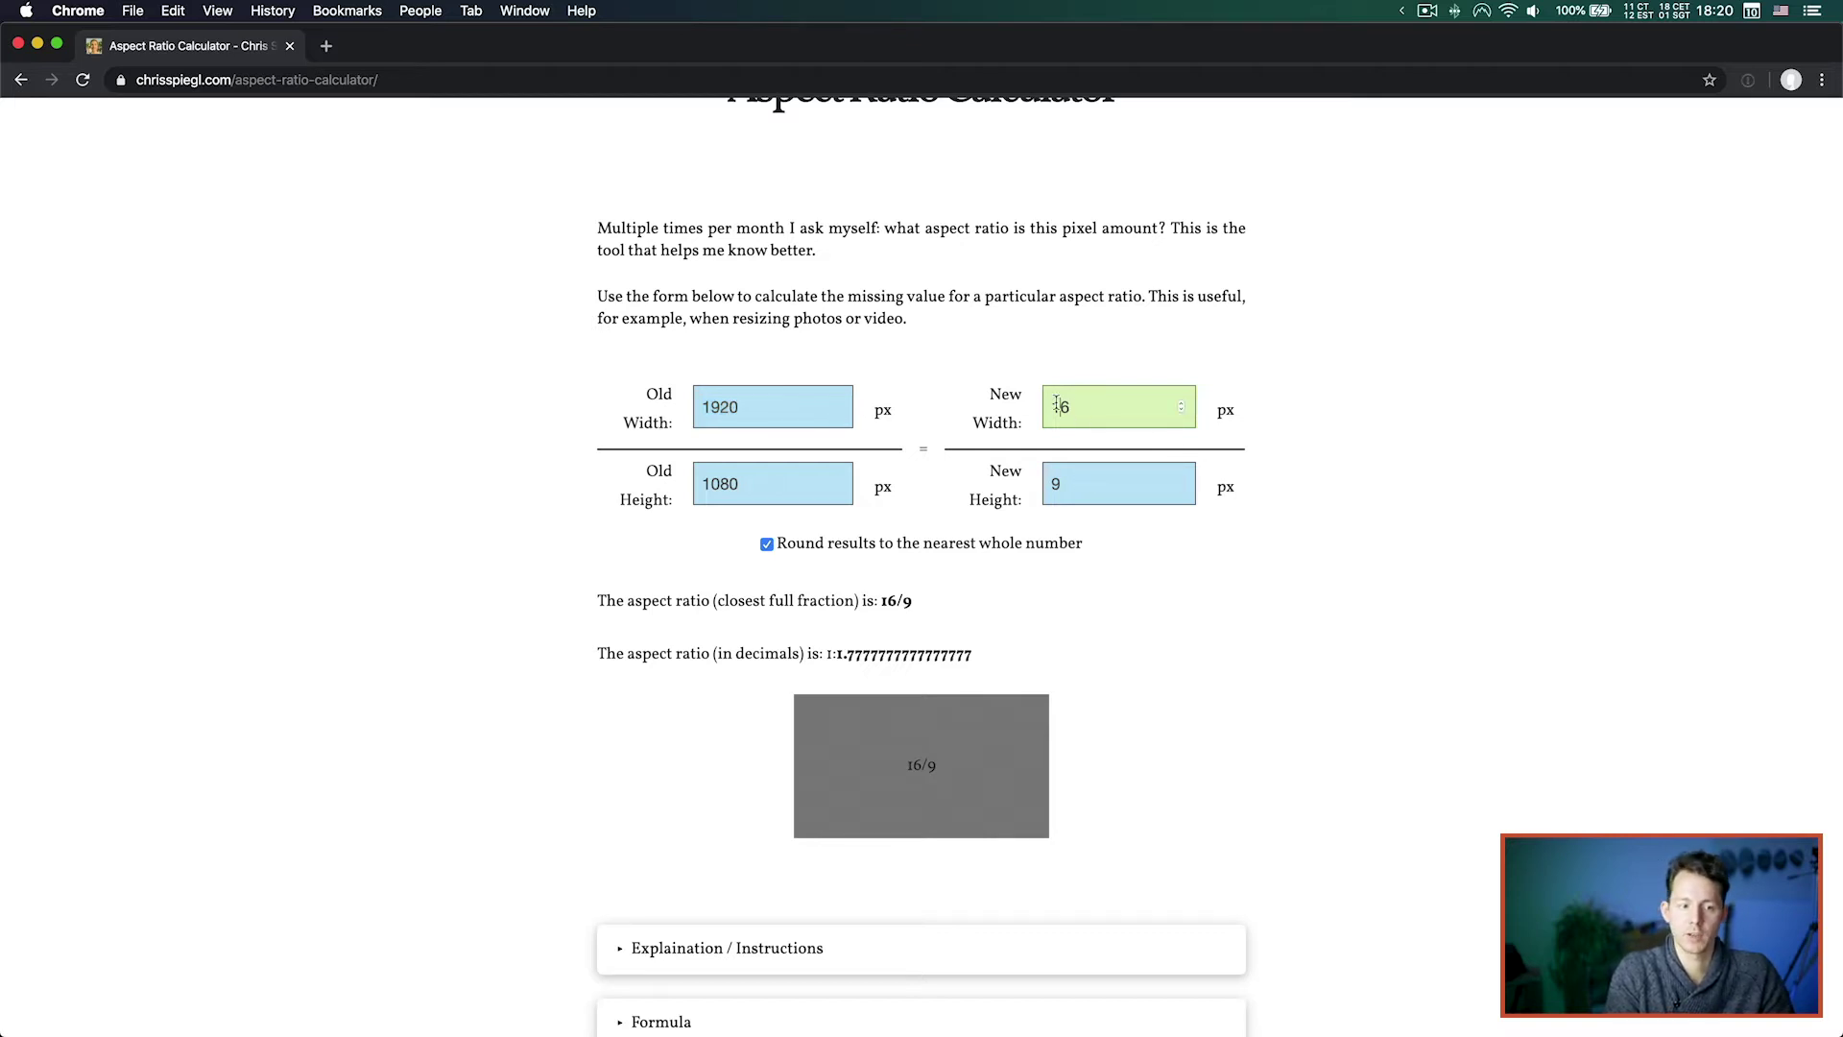
type("8")
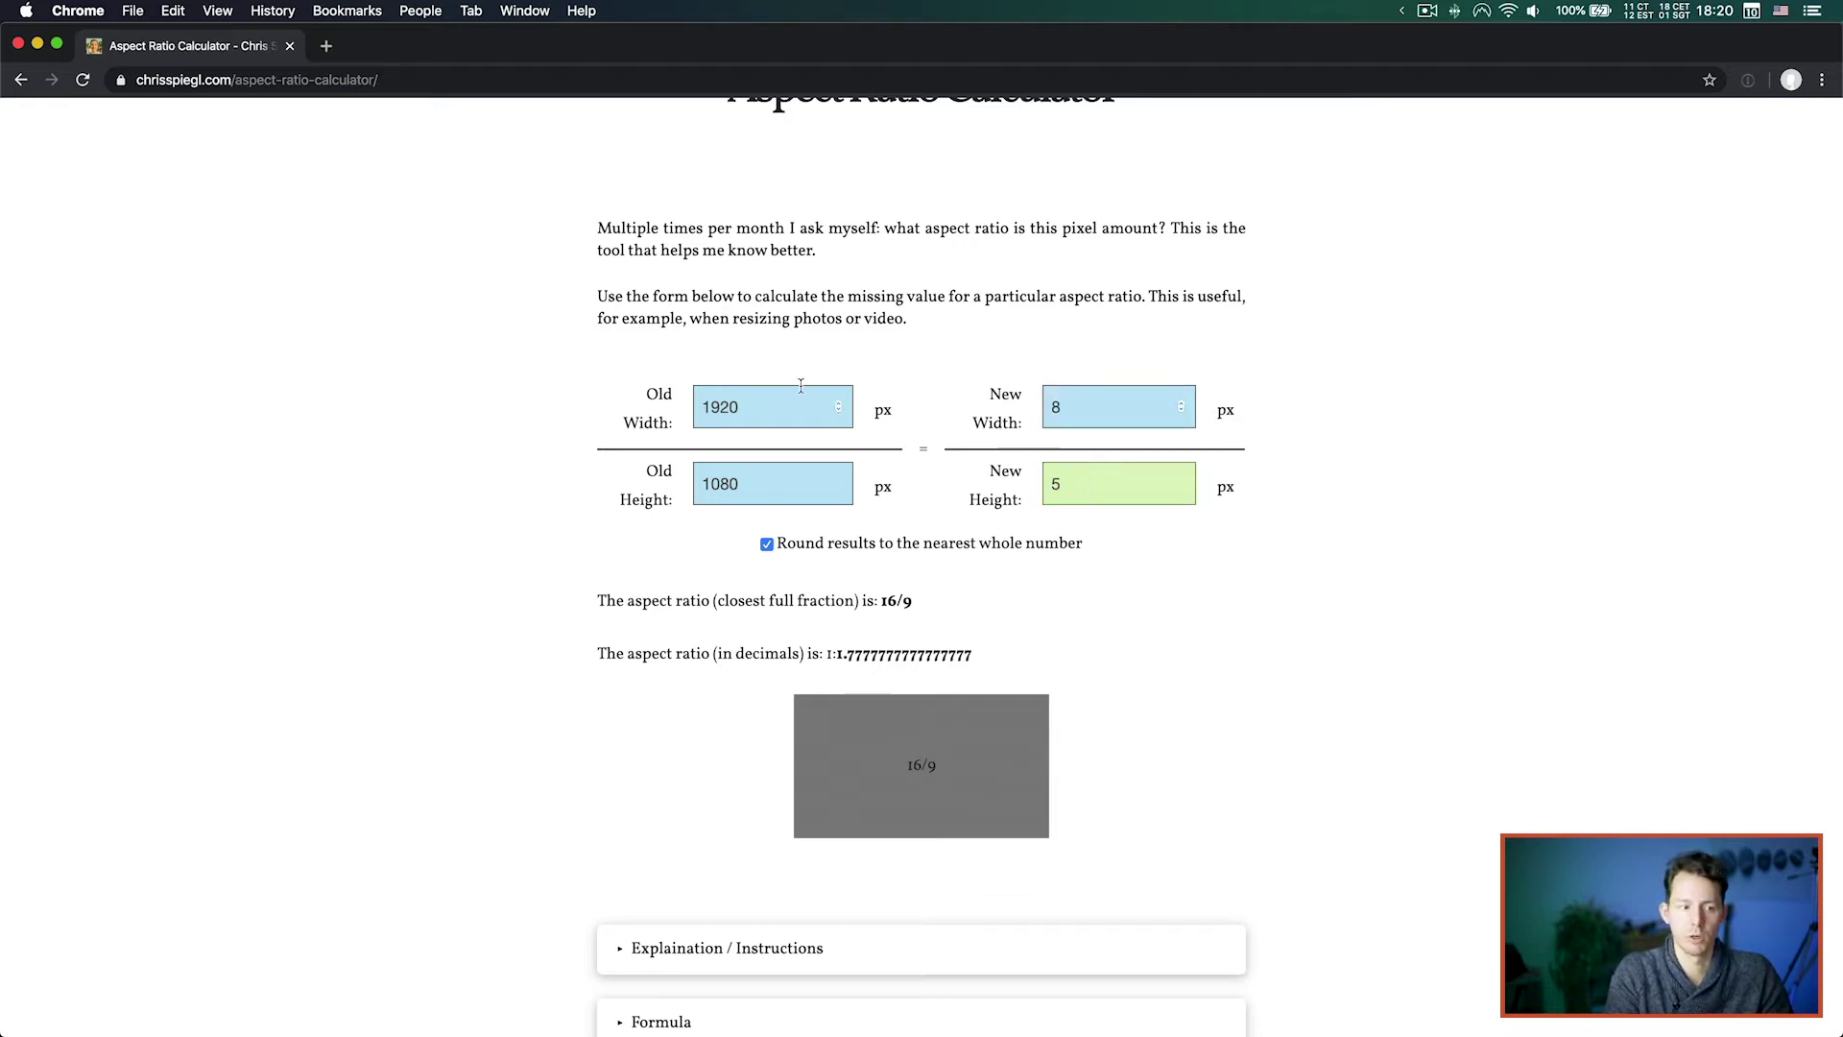
Step: Set the original width to 2 and the original height to 1
double_click(726, 410)
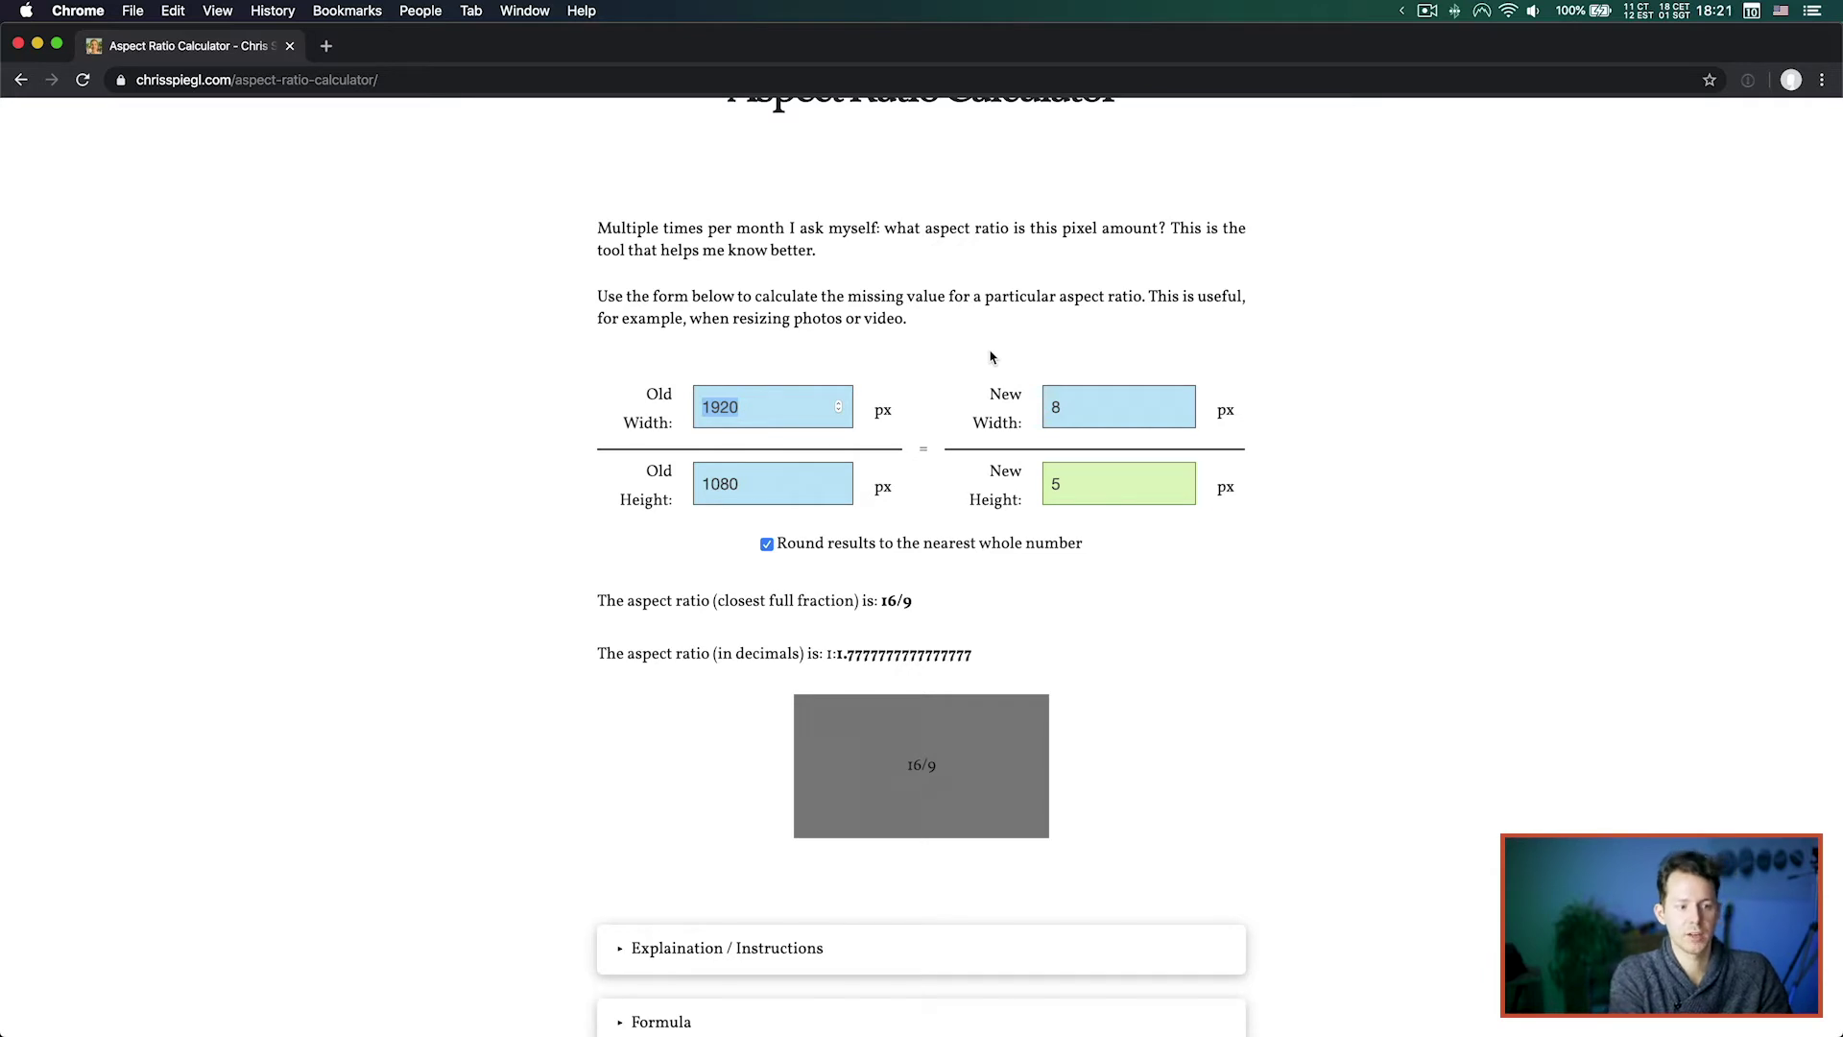
type("2")
key("BackSpace")
type("2")
key("Tab")
type("1")
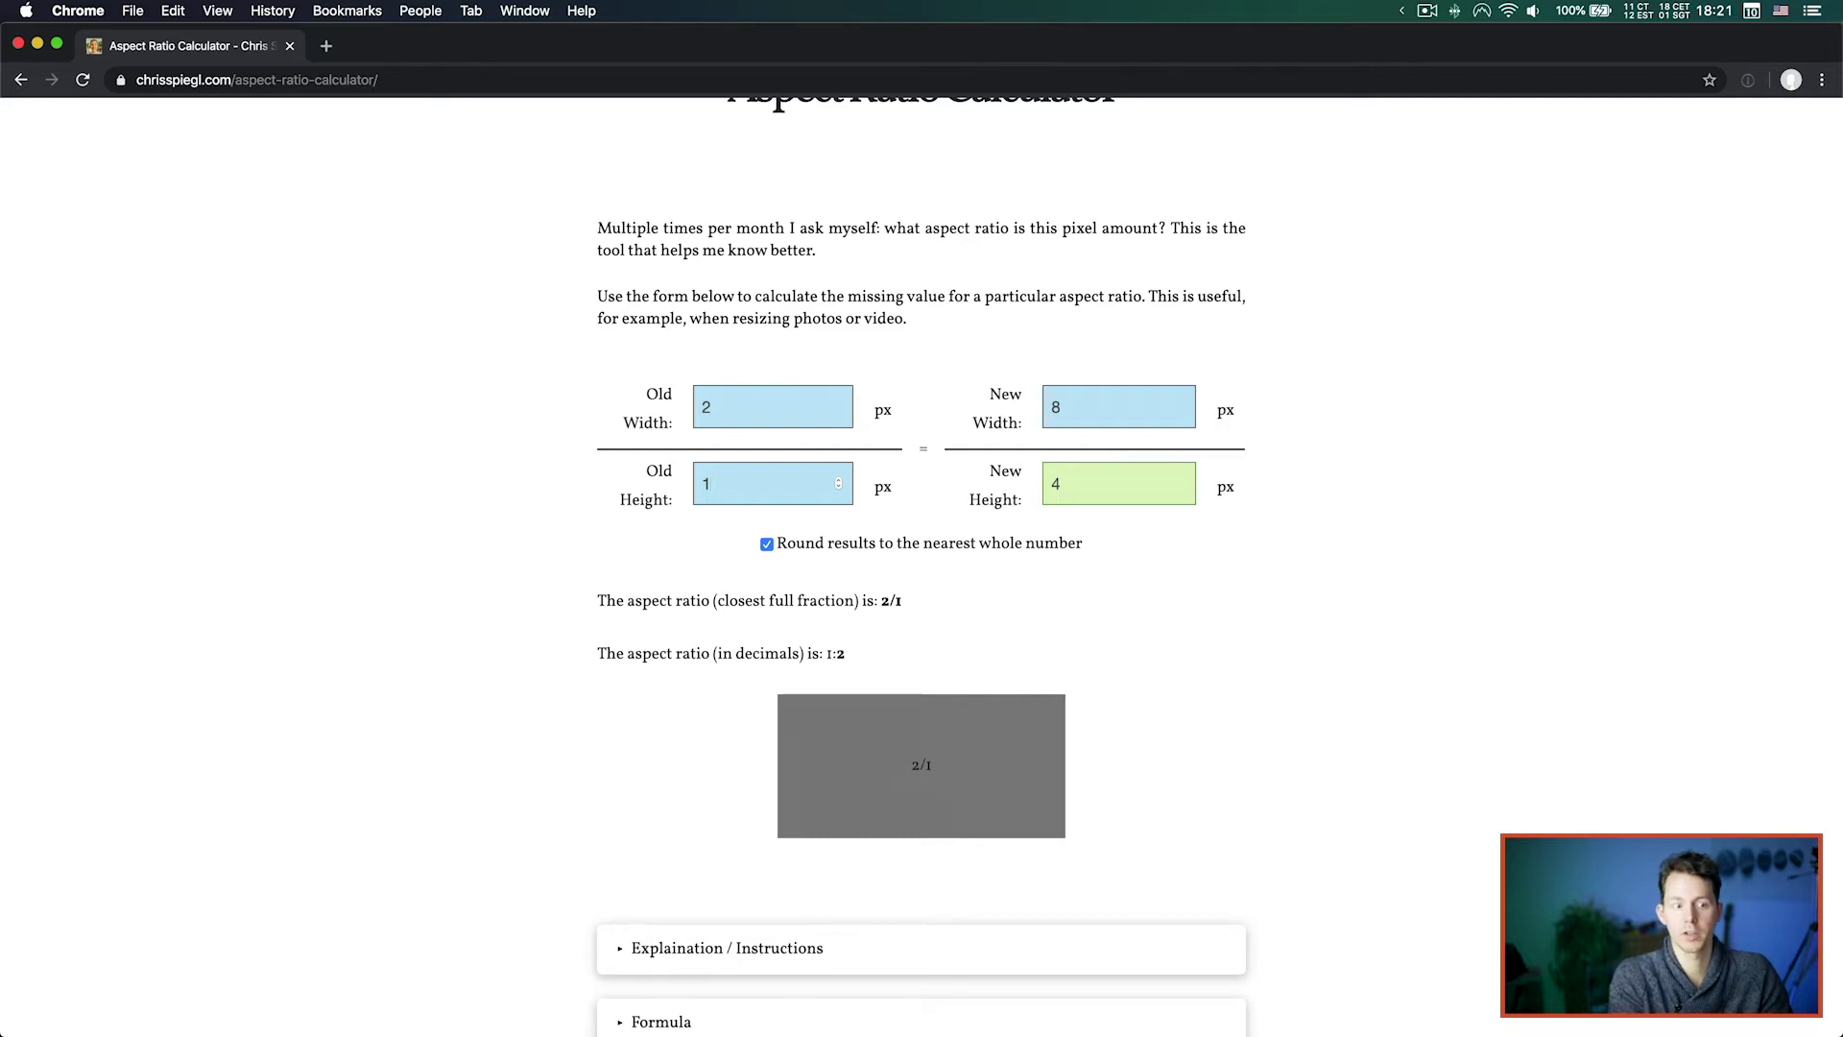
Step: Enter new width 1920 to get a new height of 960 and check the fraction result
left_click(1094, 405)
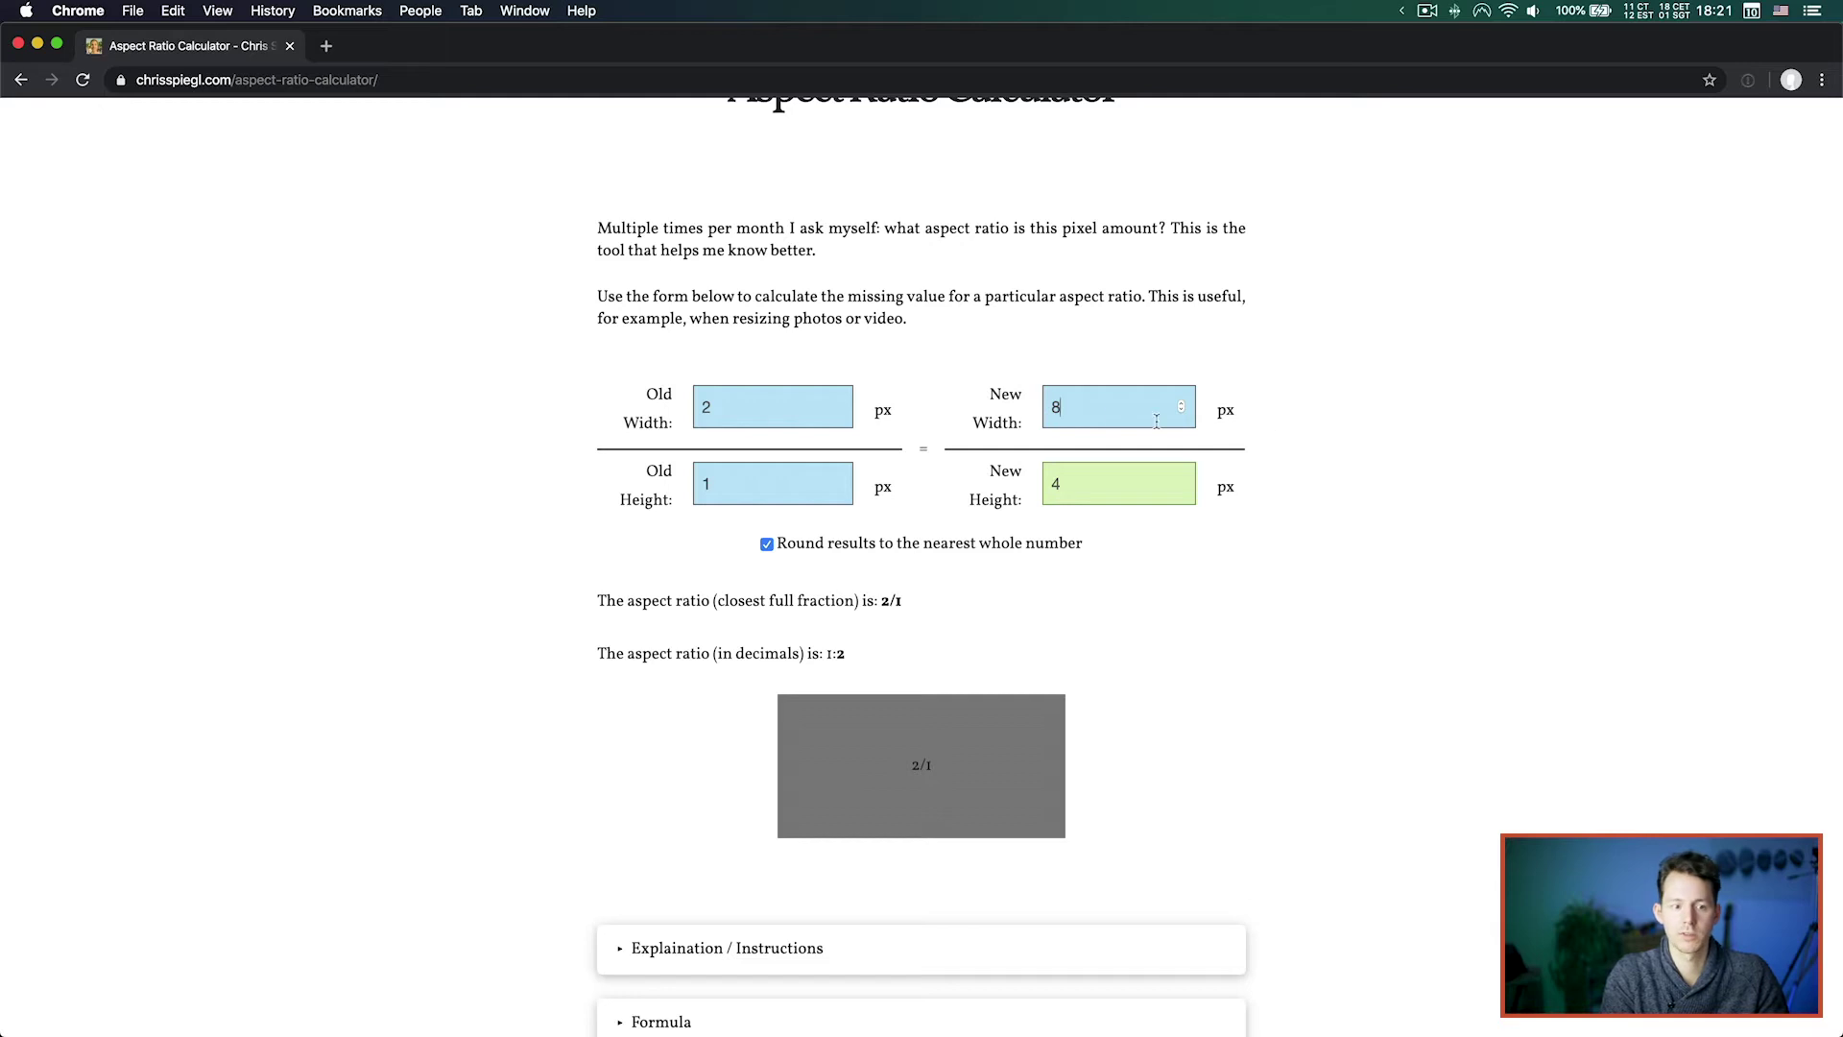
key("super+a")
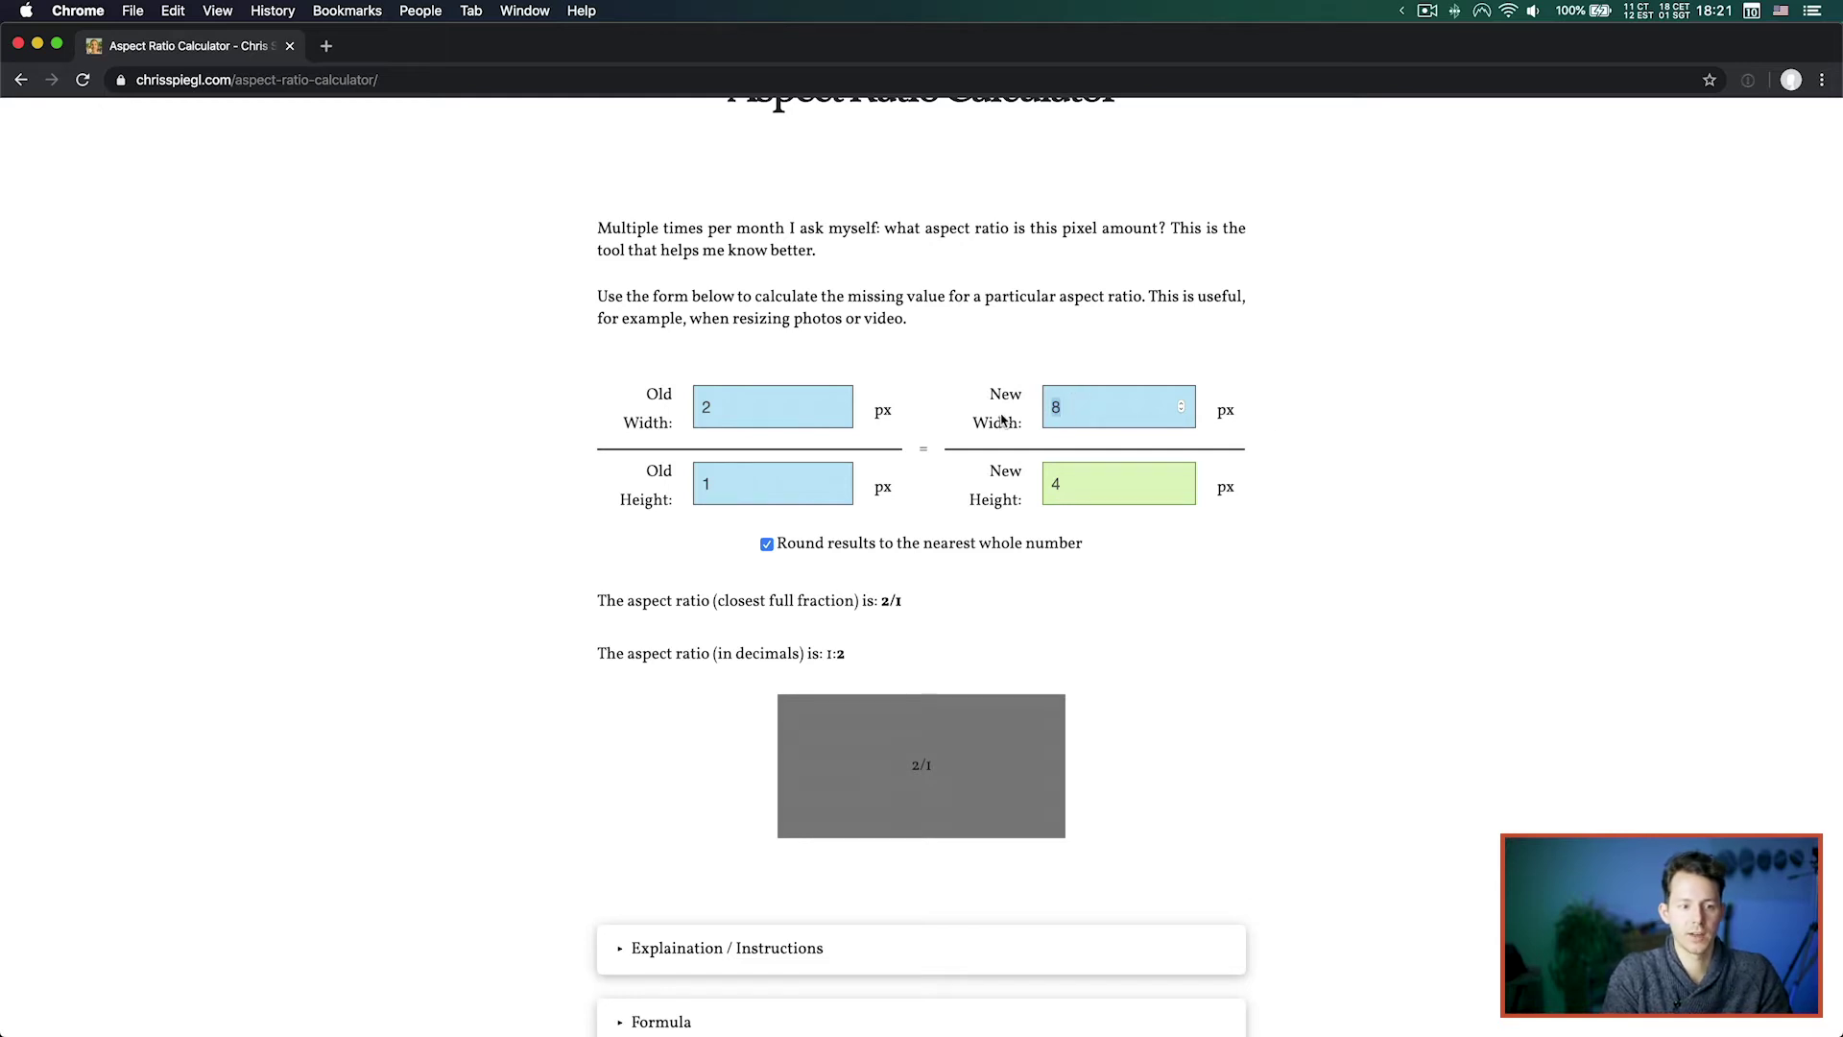
type("1920")
left_click(1123, 483)
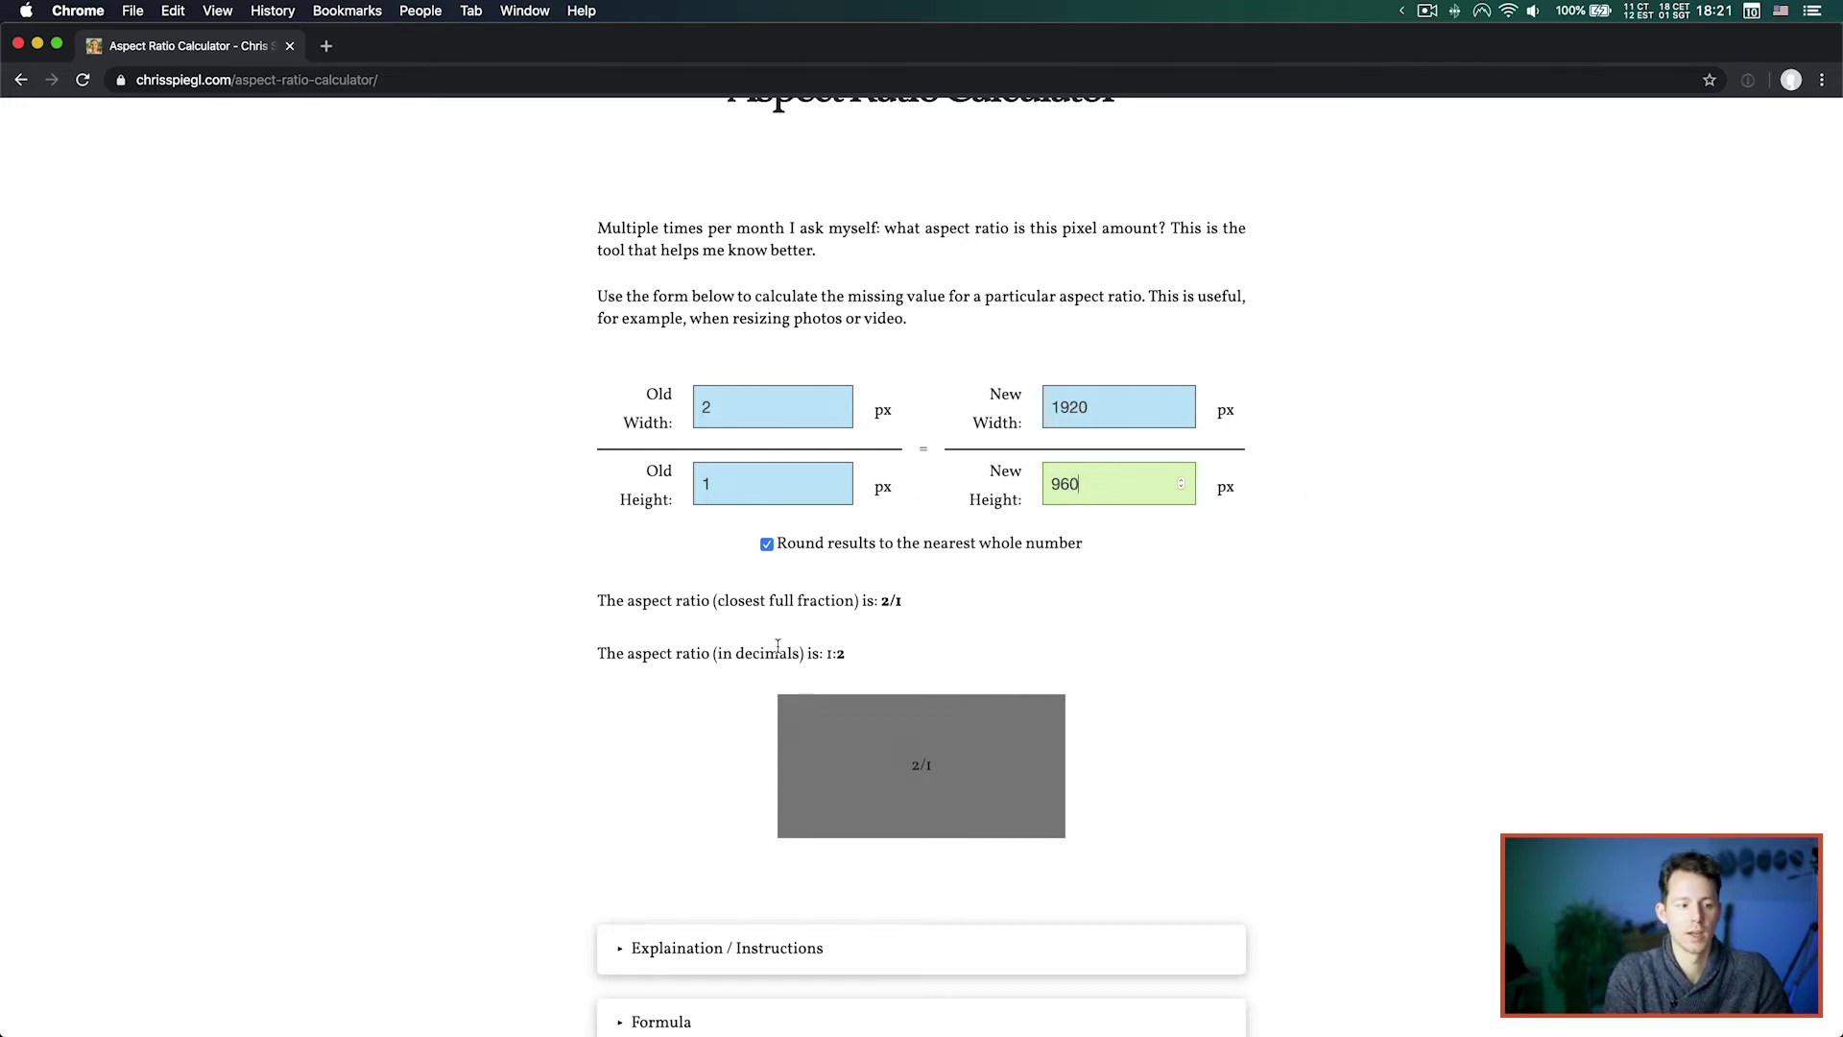
triple_click(744, 600)
left_click(965, 605)
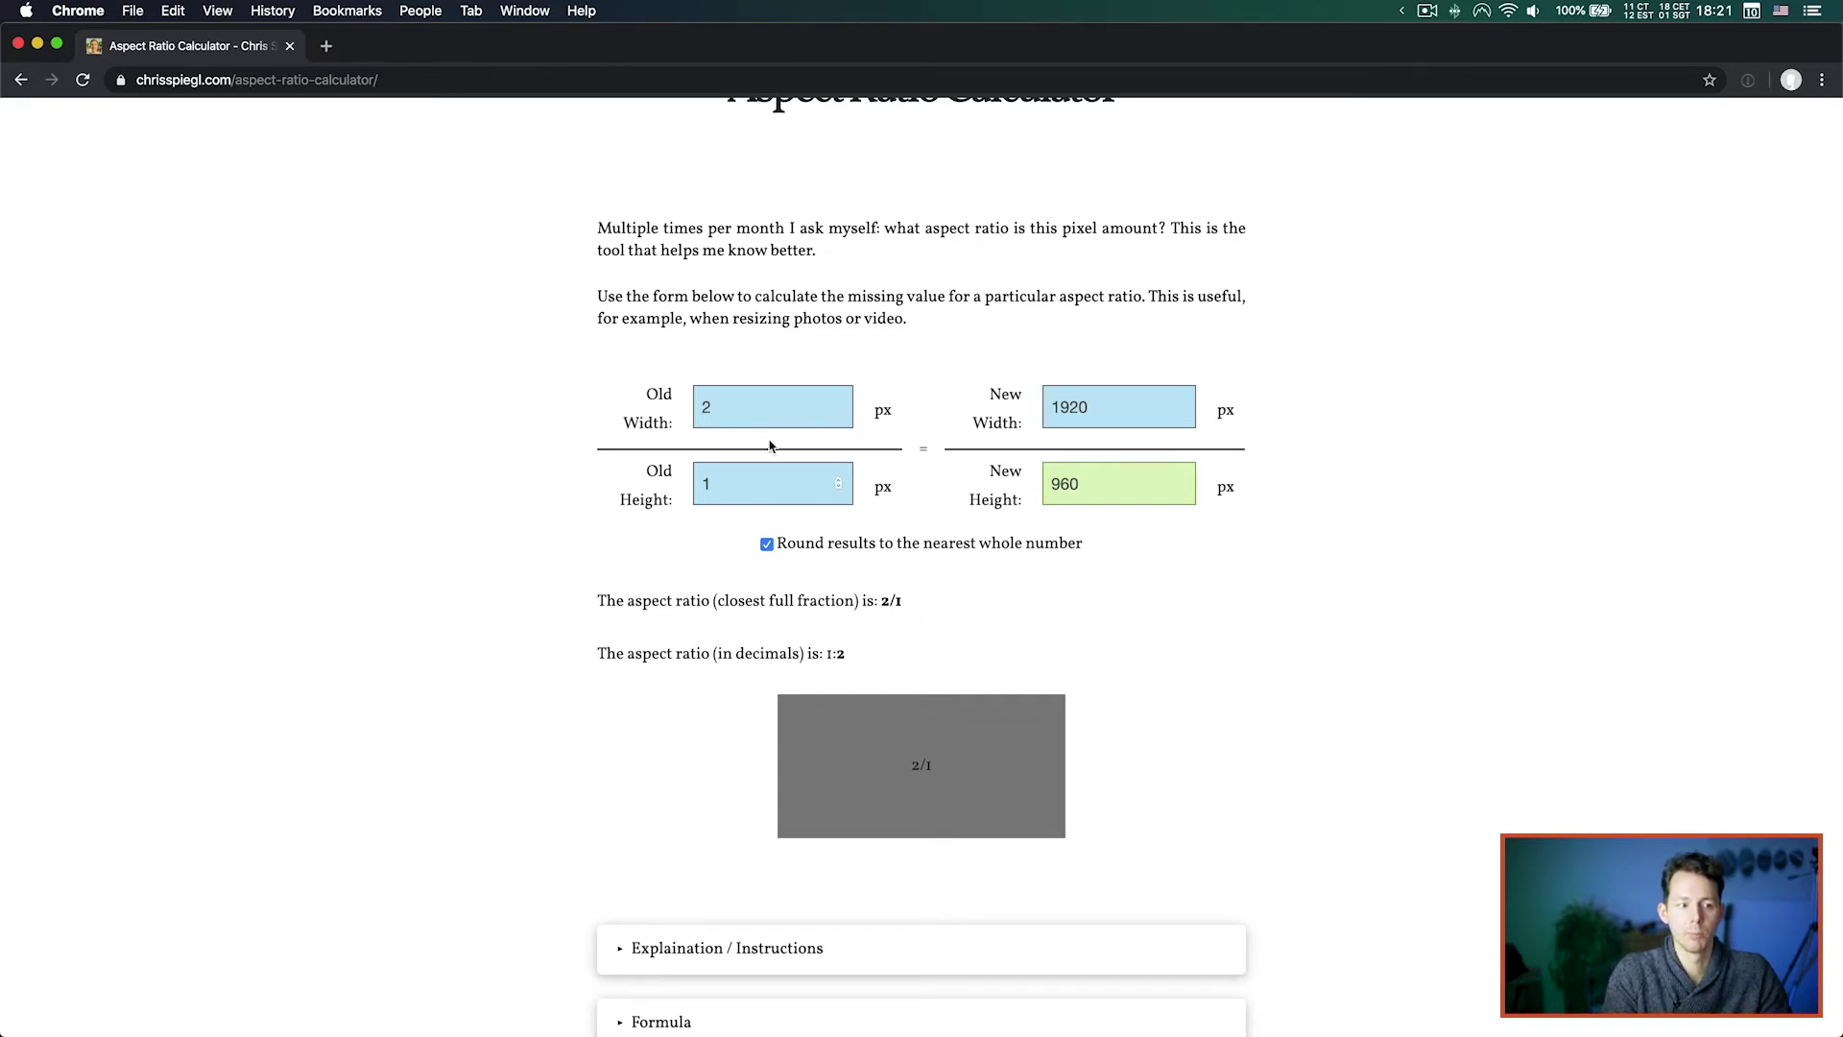
Step: Append zeros so the original size reads 20 by 10
type("0")
left_click(719, 483)
type("0")
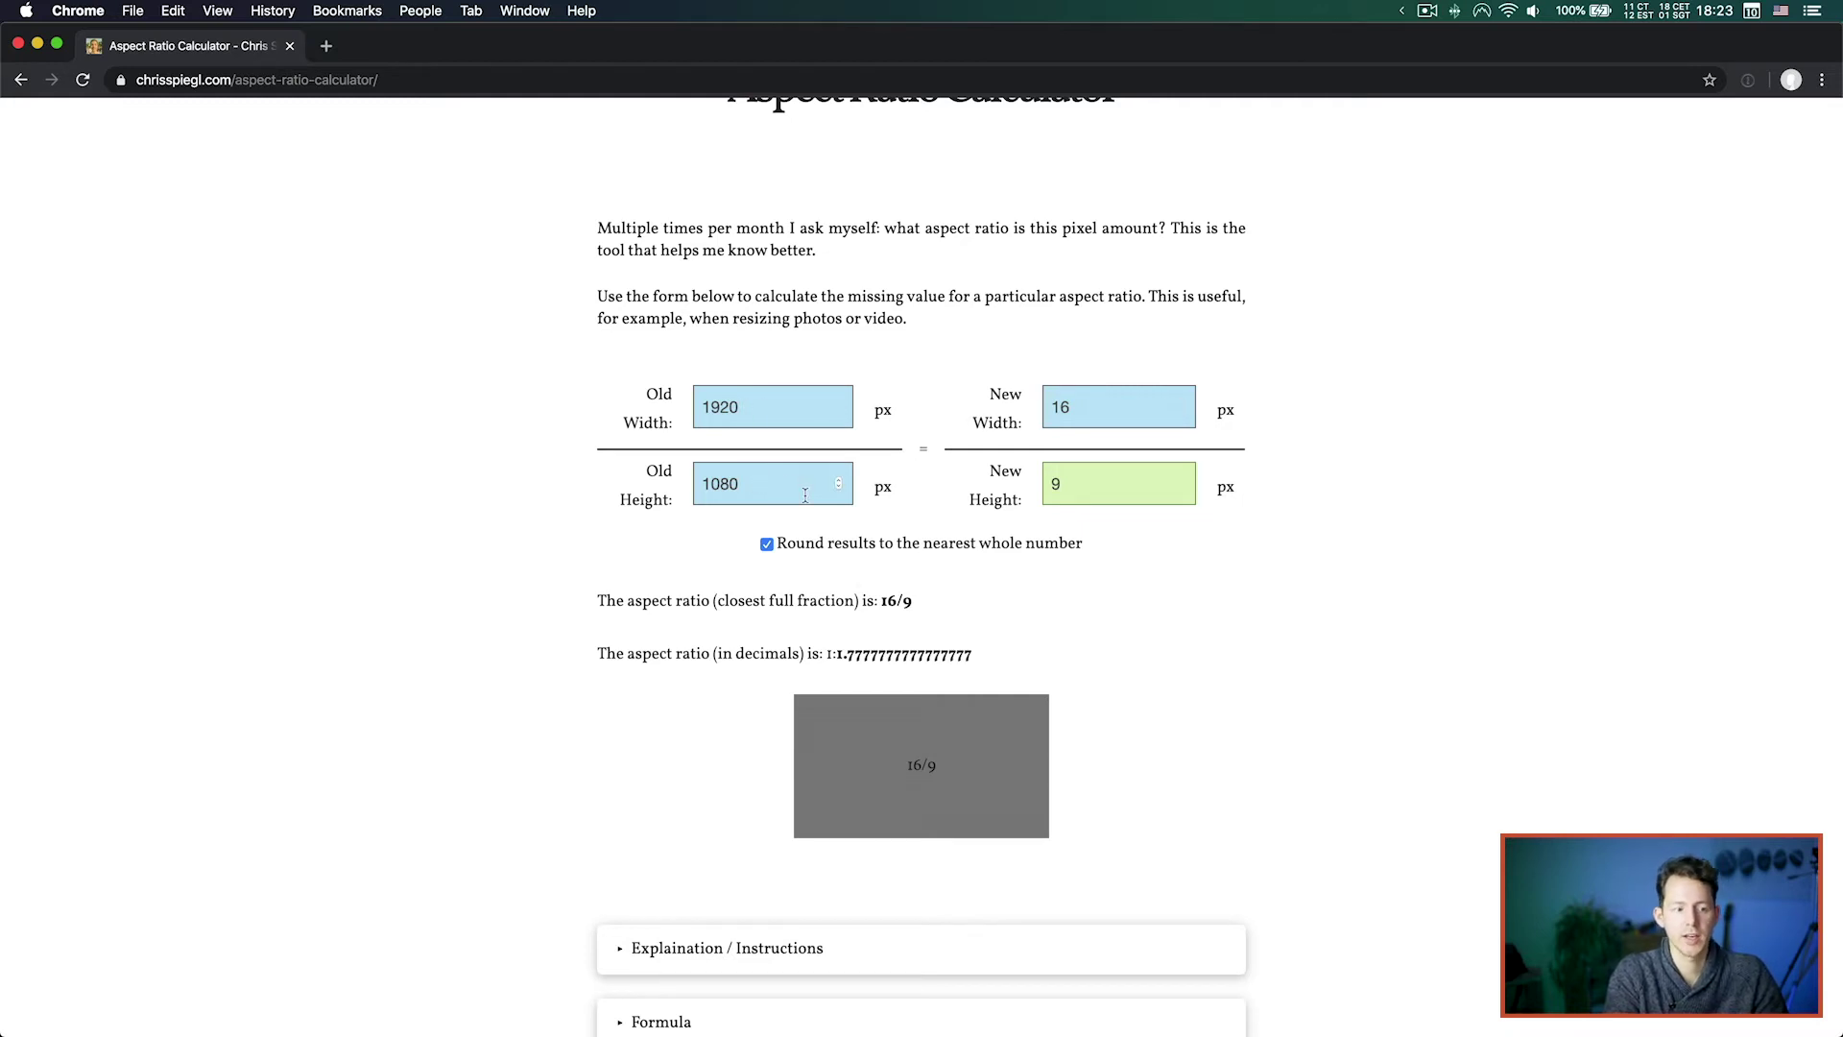
Step: Check the 16/9 and decimal ratio results, then swap the old size to 1080 by 1920
left_click_drag(878, 600, 941, 605)
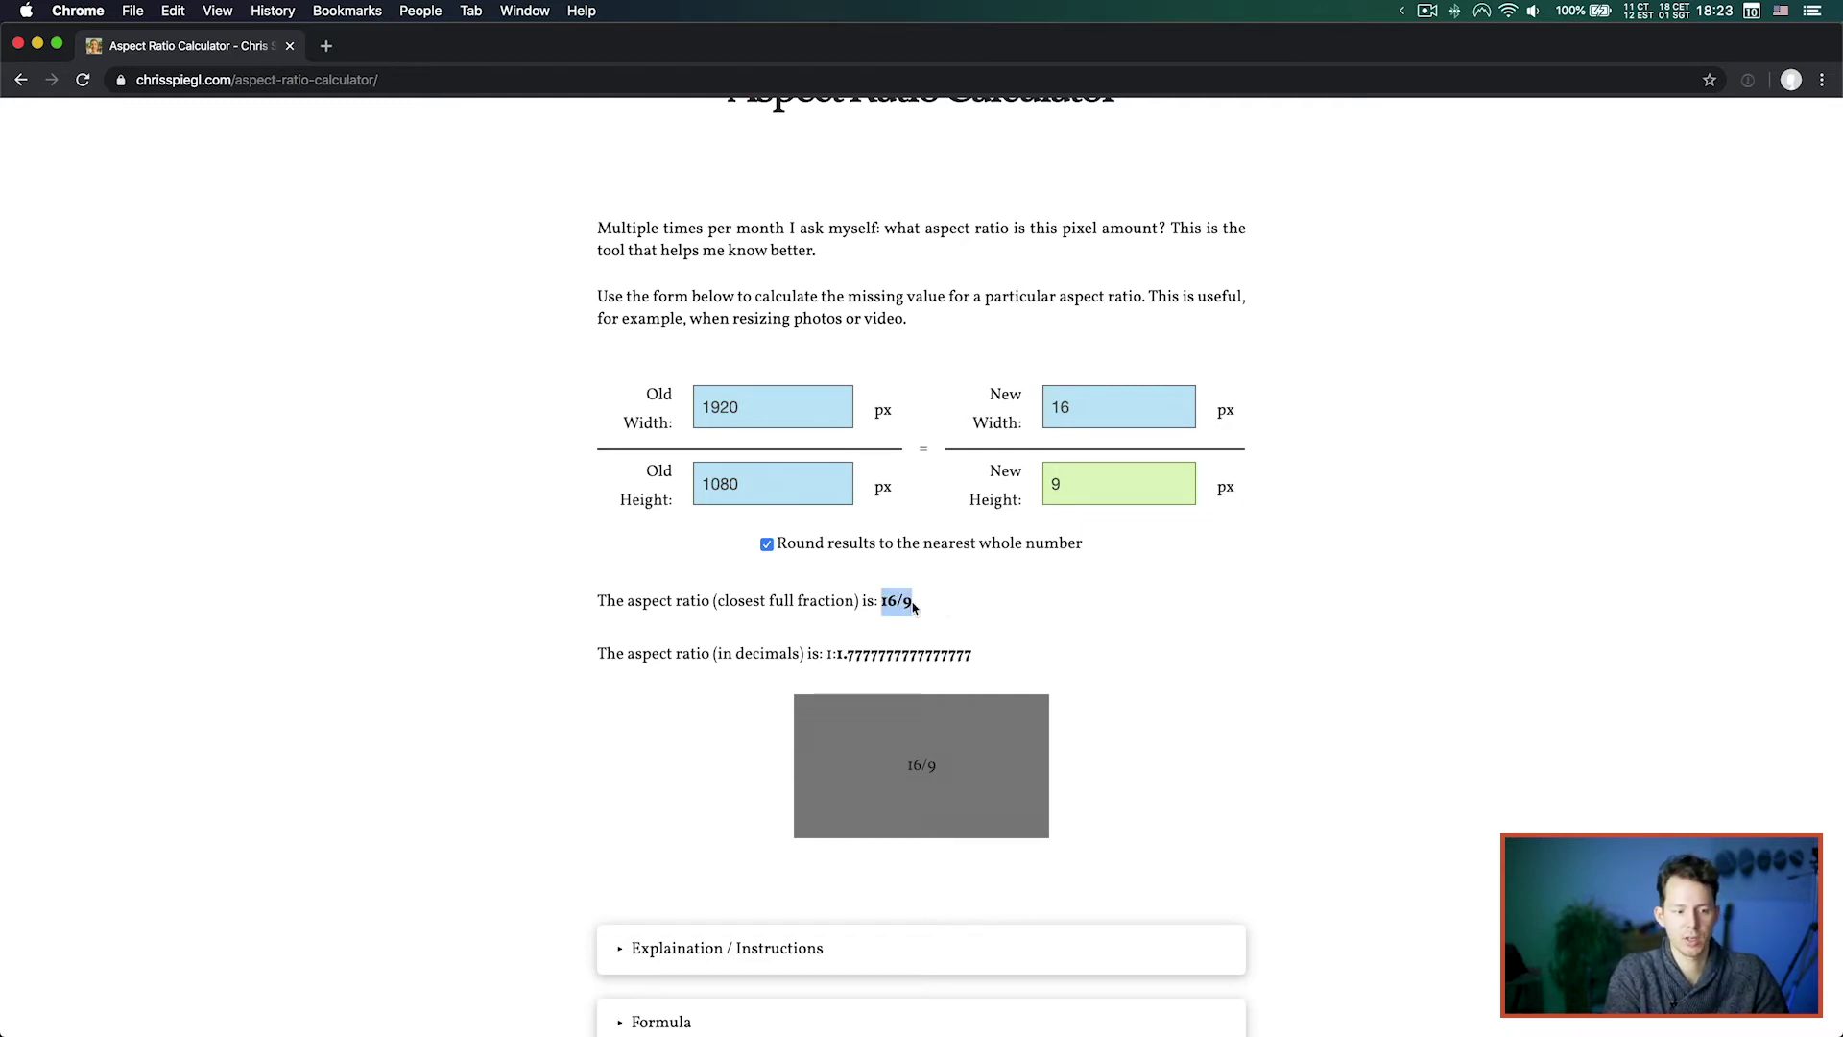
triple_click(651, 662)
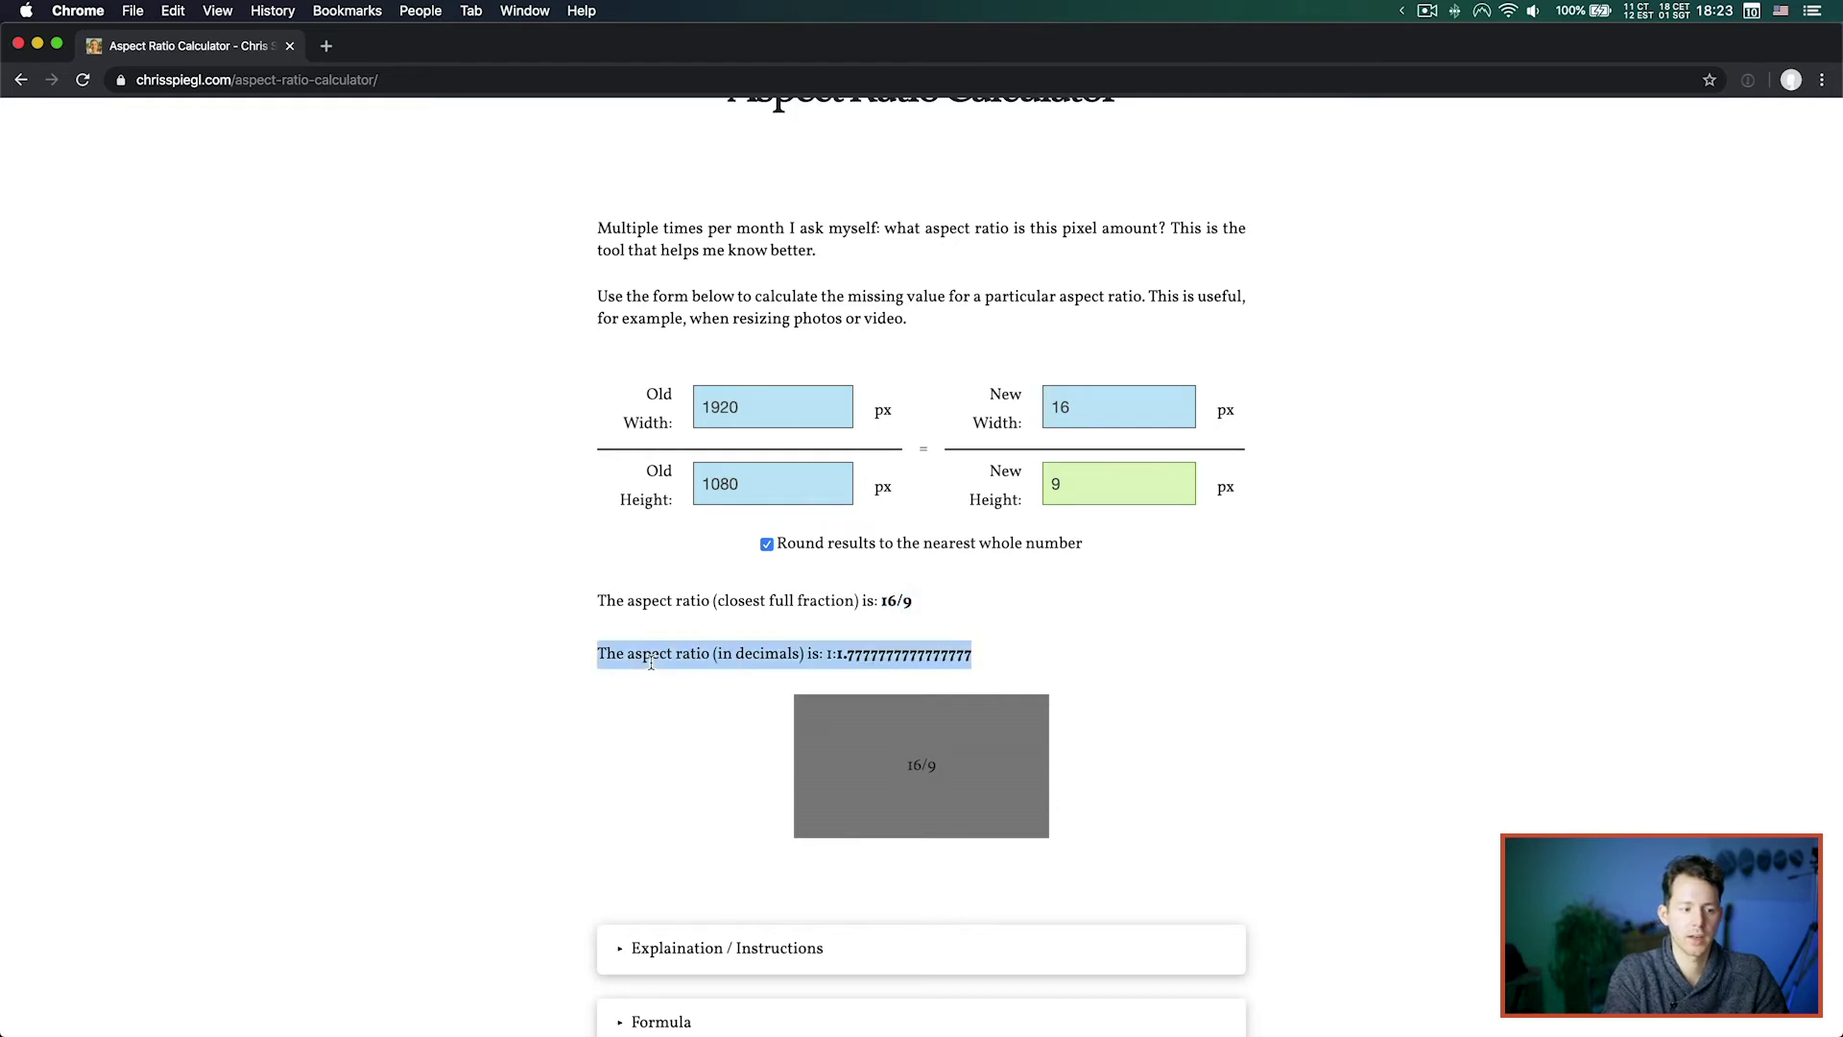
left_click(827, 663)
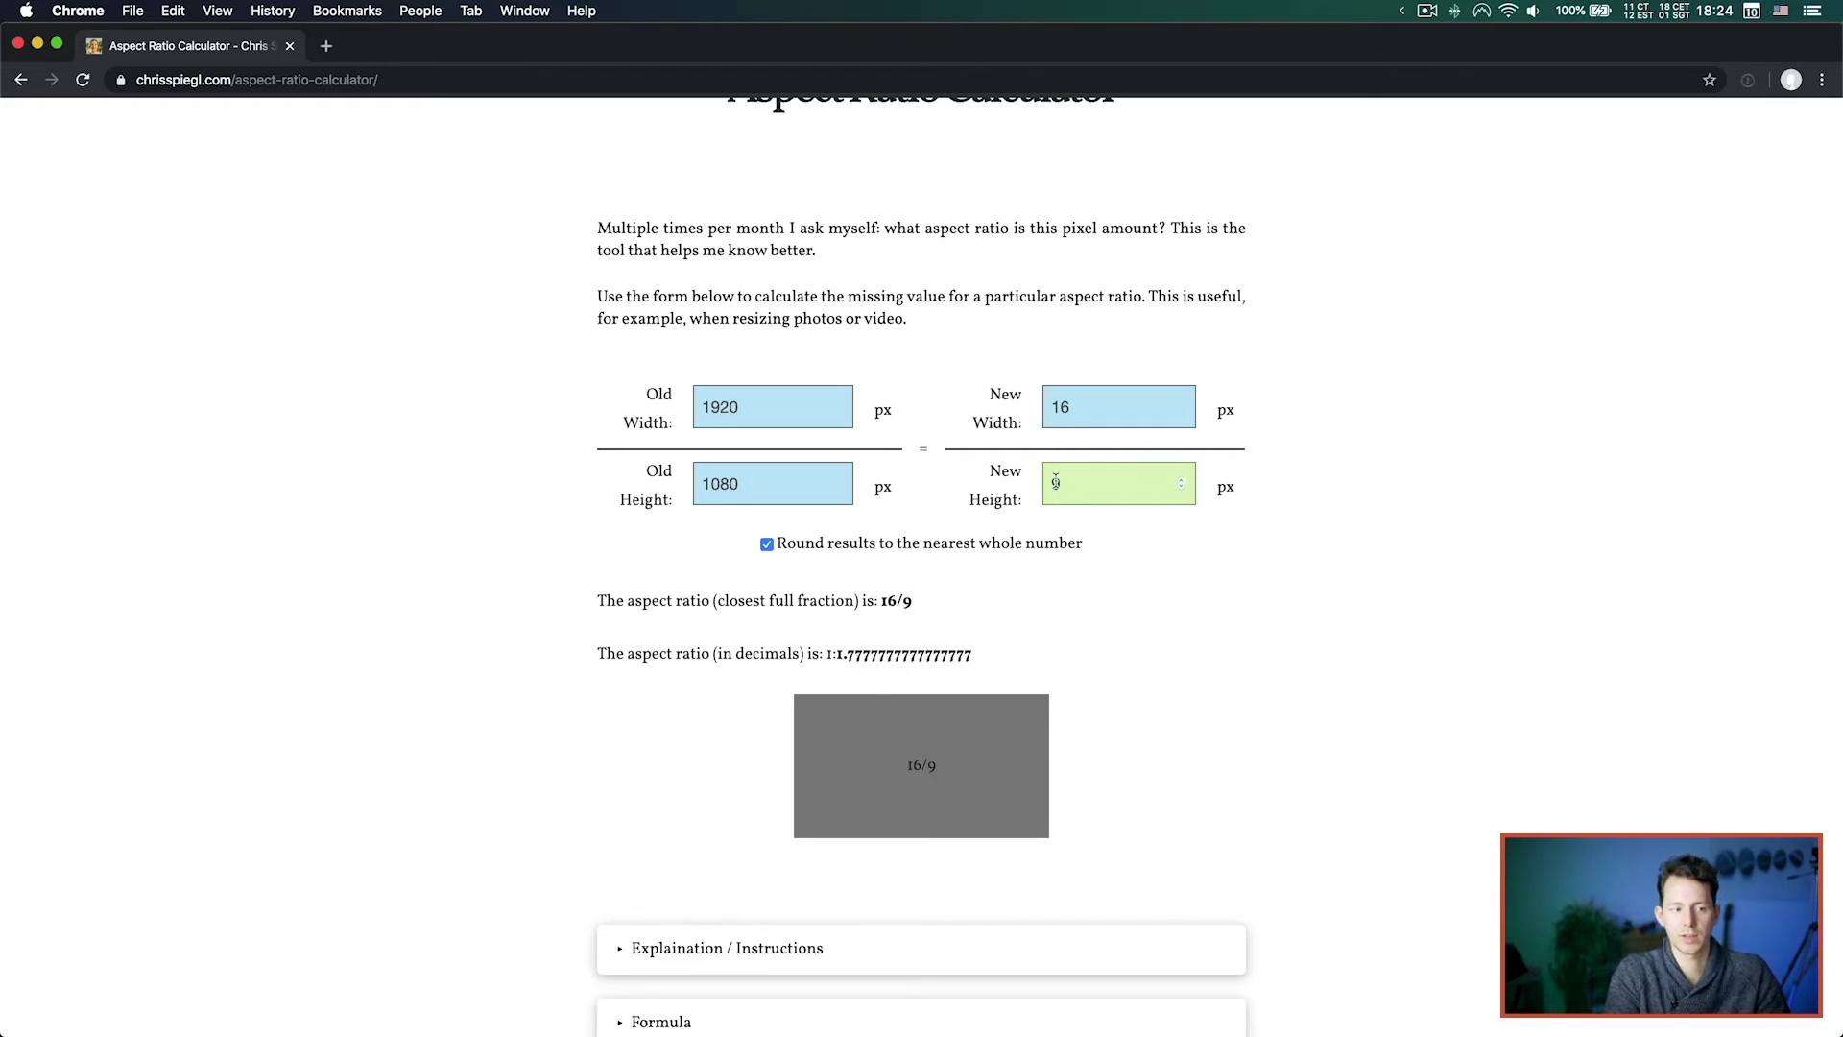
double_click(753, 413)
key("super+x")
left_click(726, 465)
key("super+v")
key("shift+super+Right")
key("BackSpace")
left_click(744, 411)
type("1080")
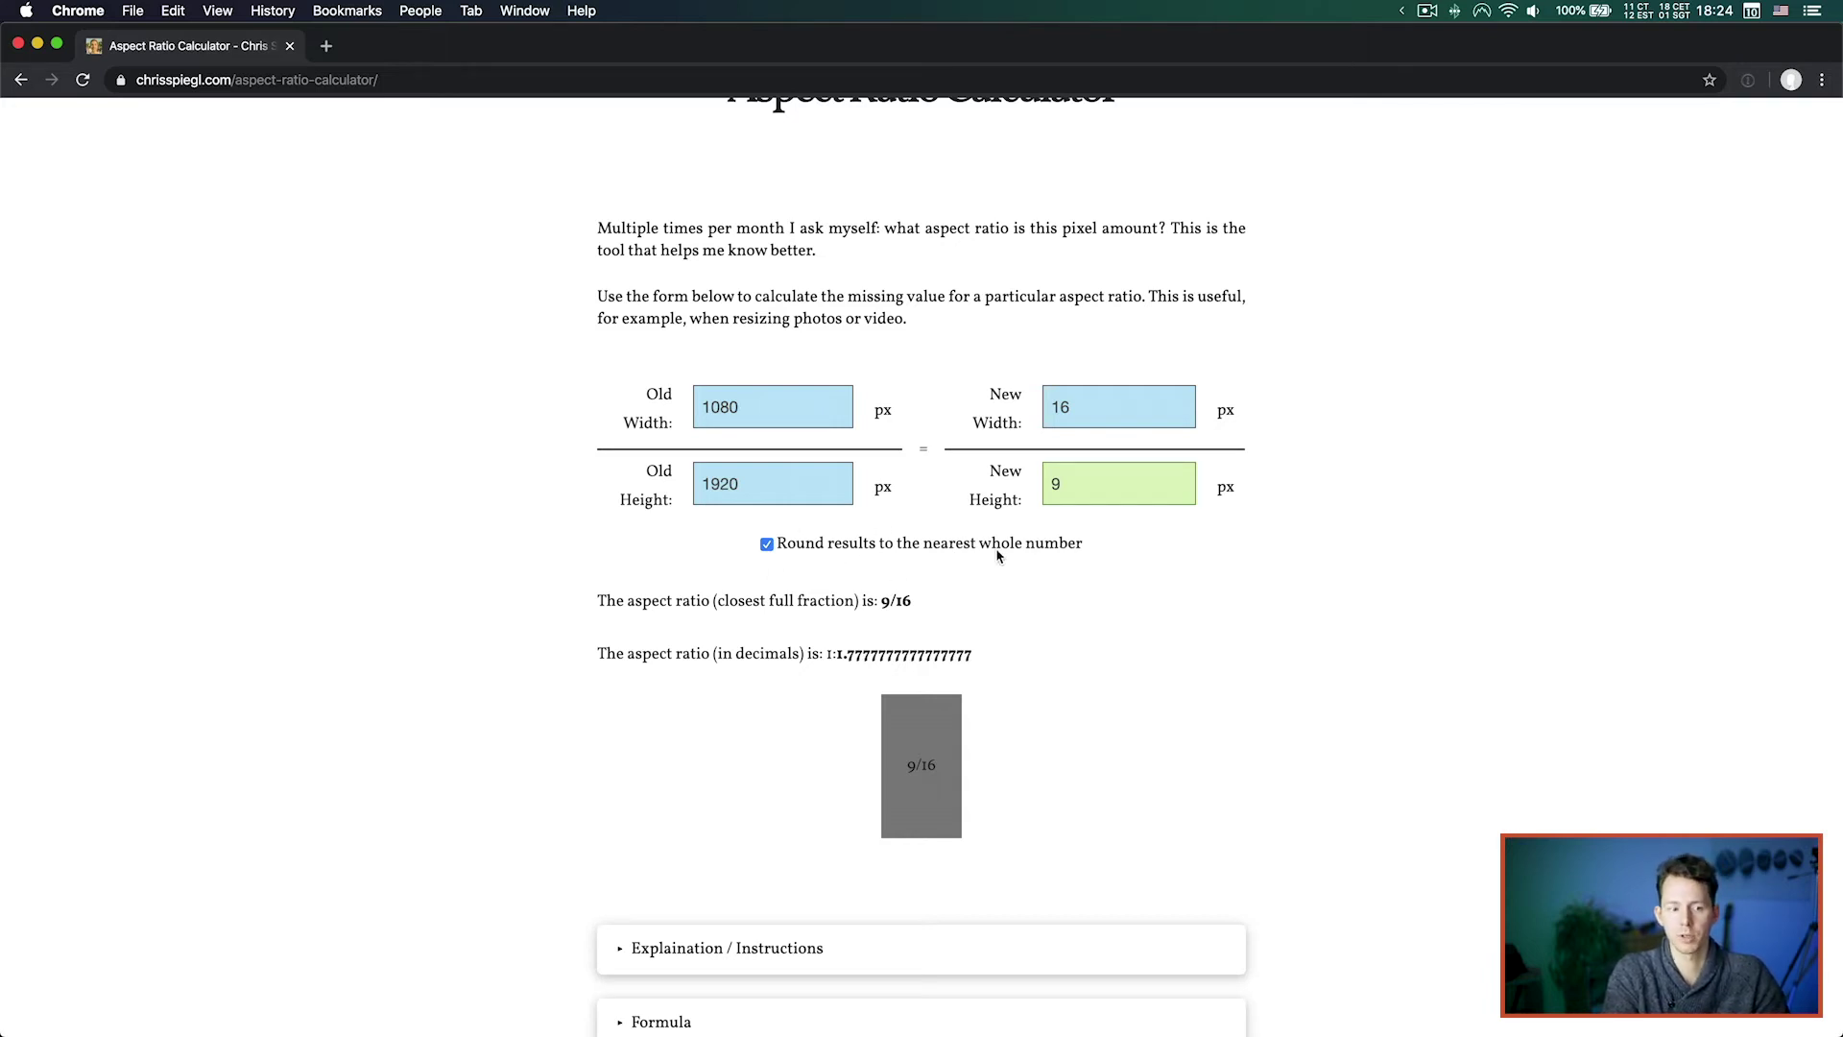
Step: Toggle whole-number rounding while testing old width 10804, then correct it back to 1080
double_click(762, 415)
left_click(765, 543)
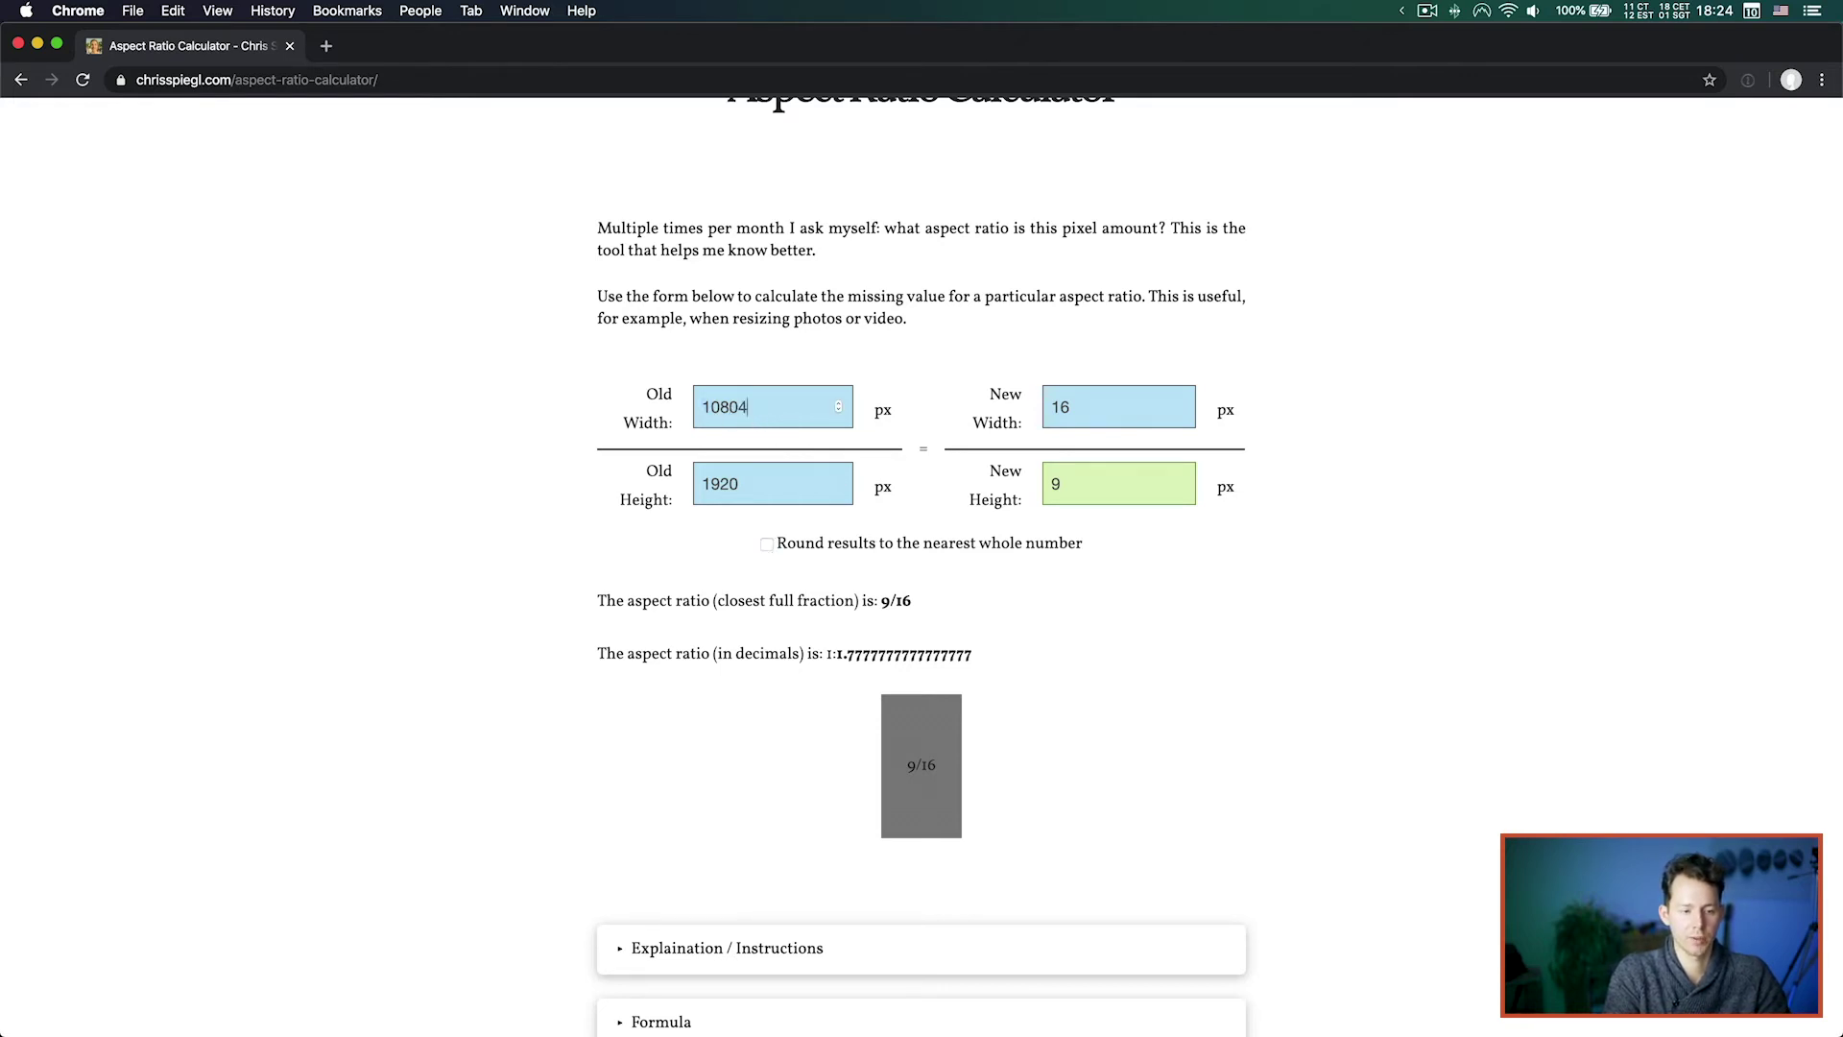
left_click(756, 419)
type("4")
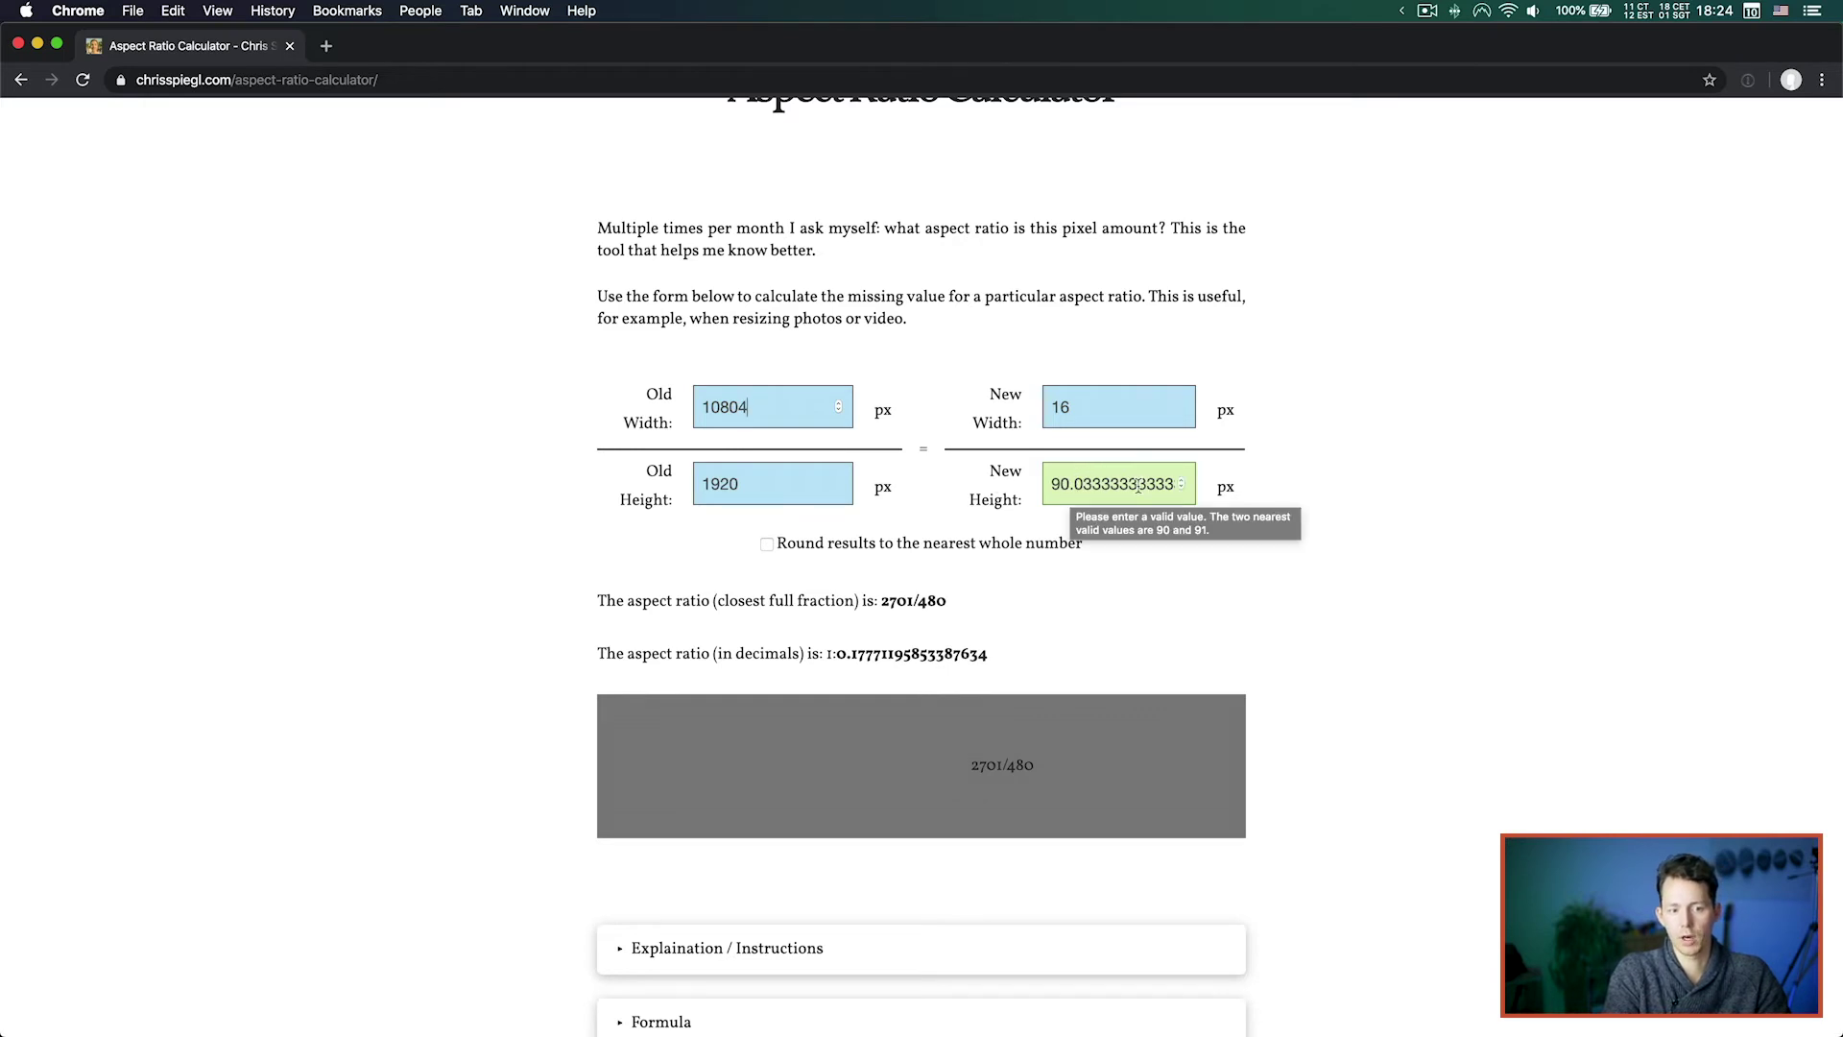
left_click(766, 544)
left_click(766, 545)
left_click(766, 544)
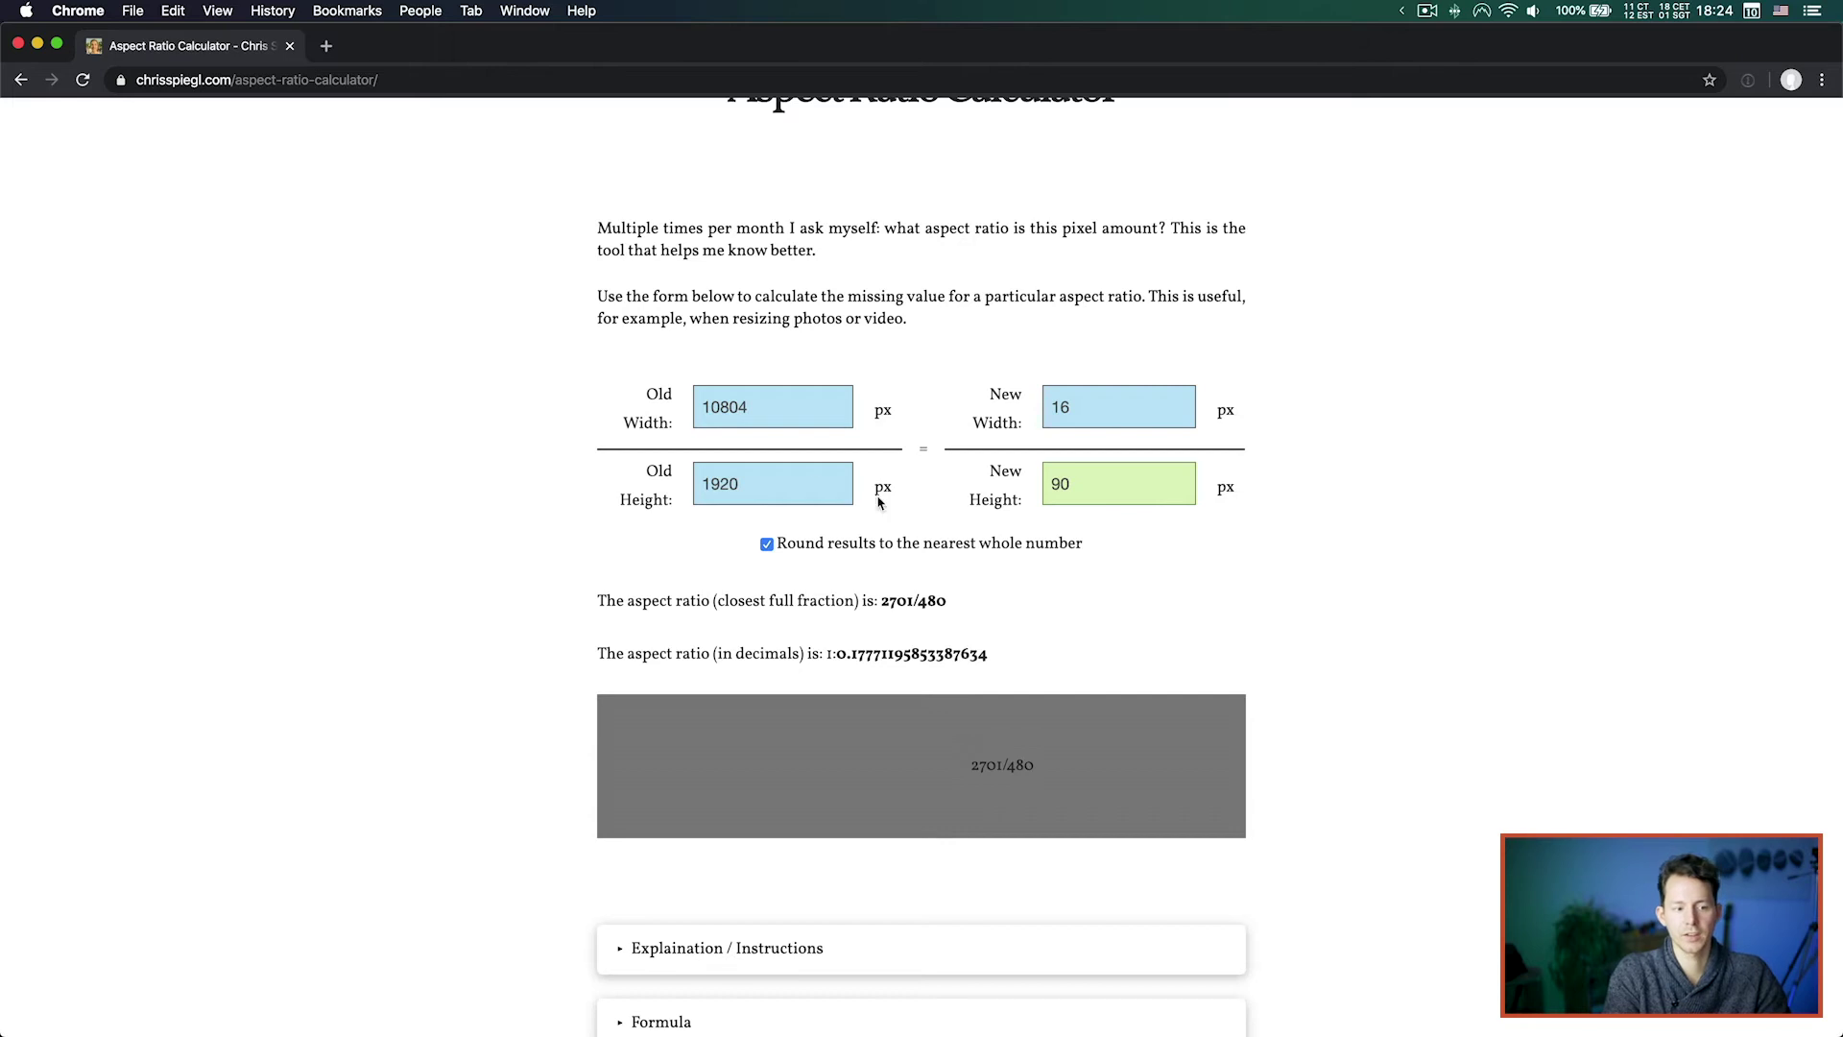
left_click(729, 407)
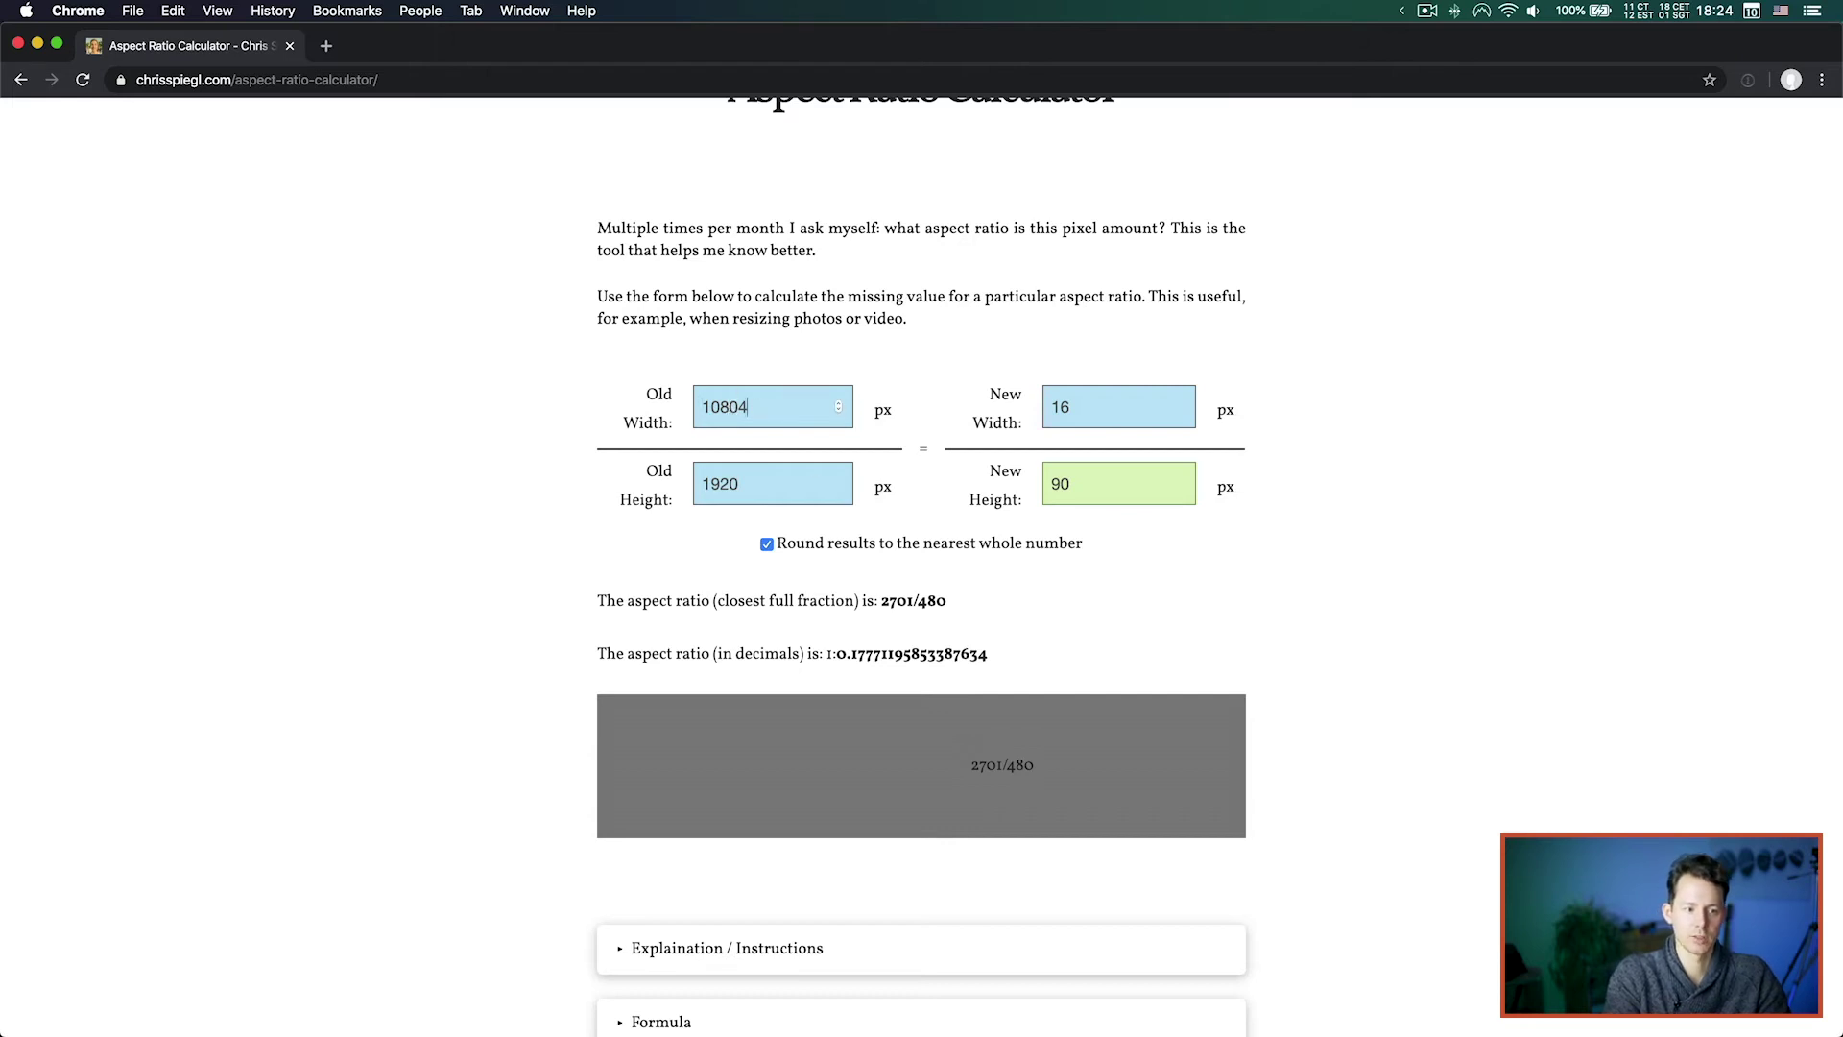
key("BackSpace")
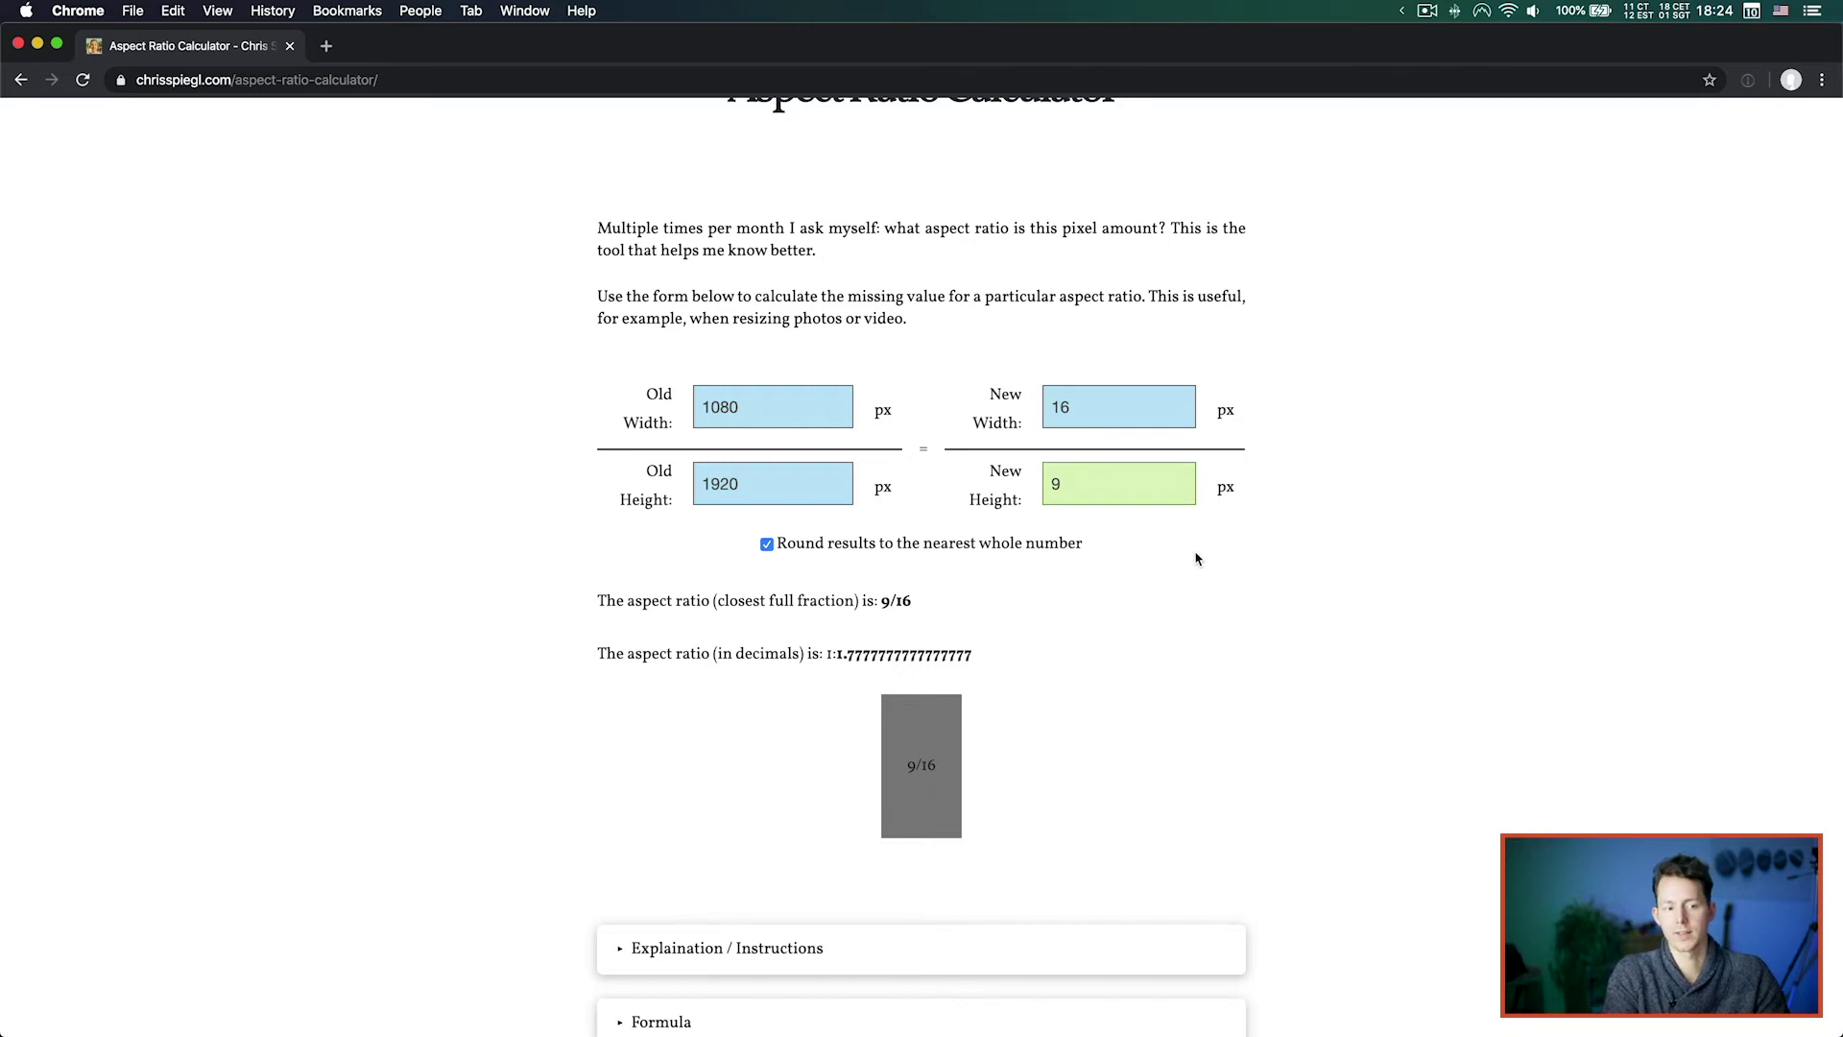
Step: Expand the Explaination / Instructions and Formula sections, read them, then collapse both
scroll(1357, 510, "up", 2)
scroll(1357, 510, "down", 5)
scroll(1357, 510, "down", 2)
left_click(701, 531)
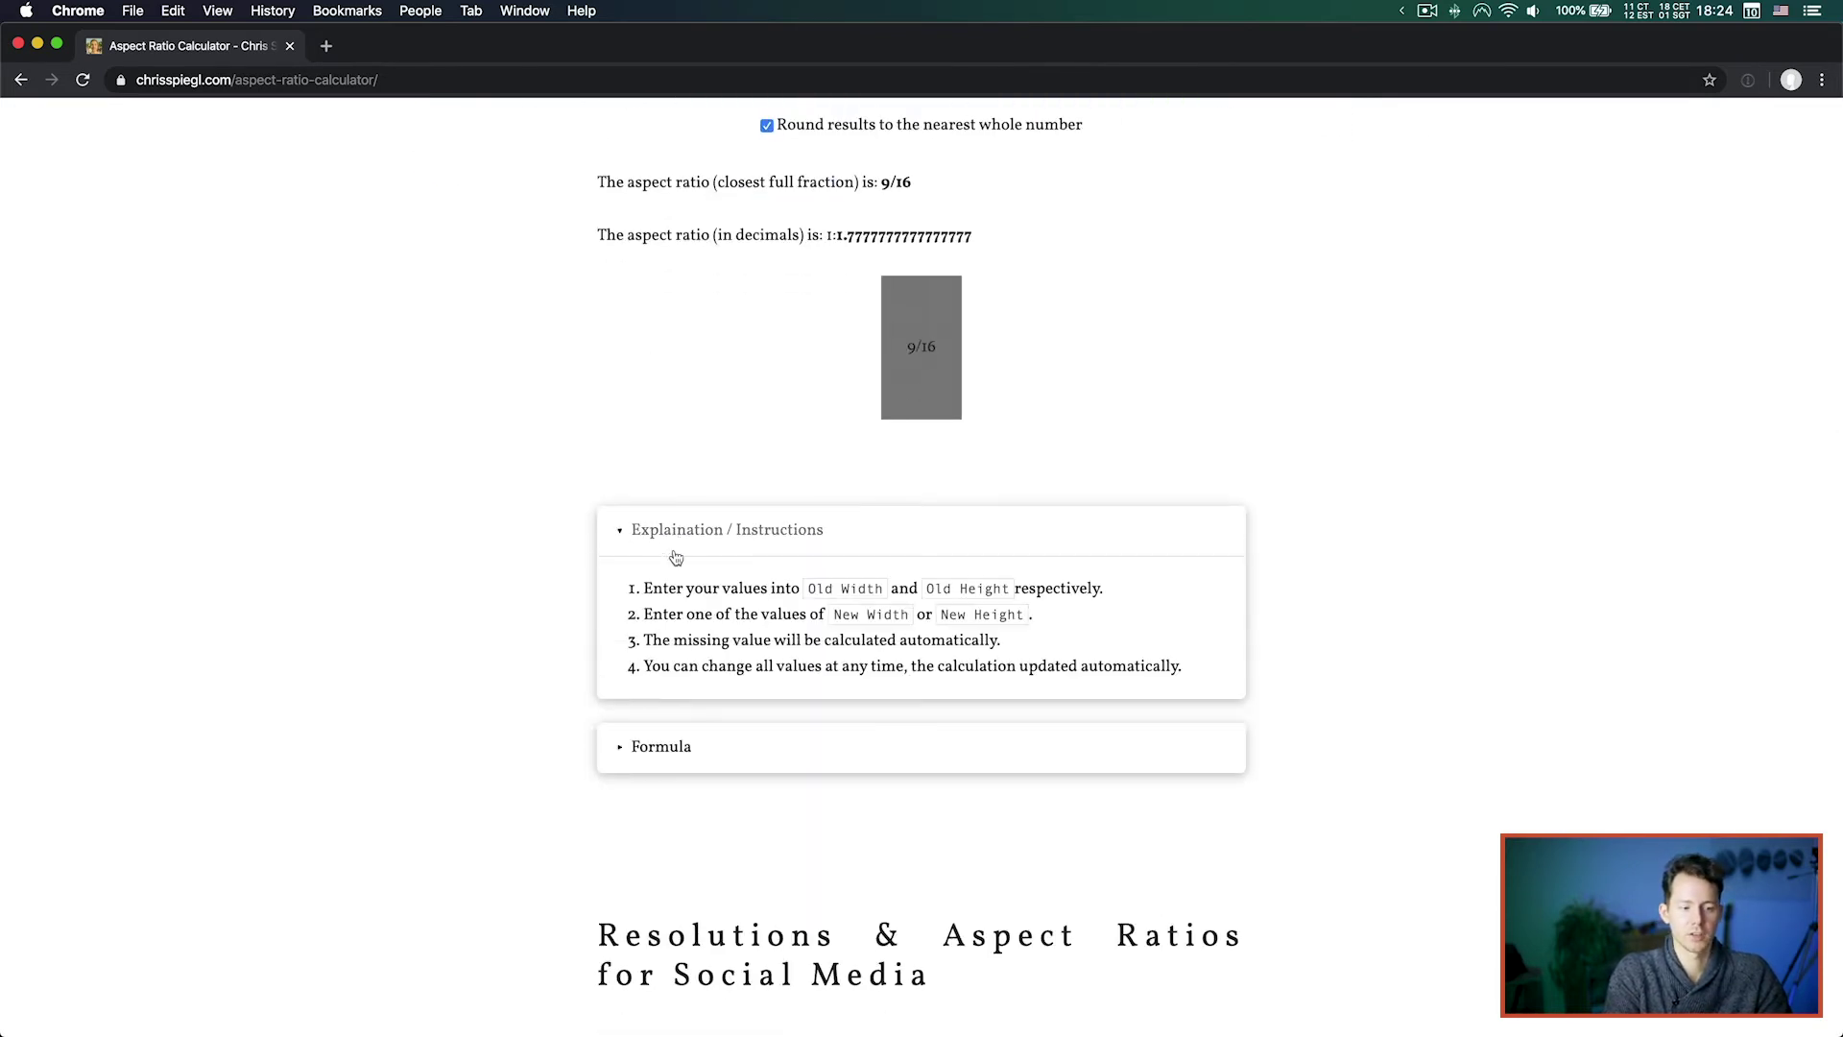
left_click(672, 748)
scroll(912, 576, "down", 3)
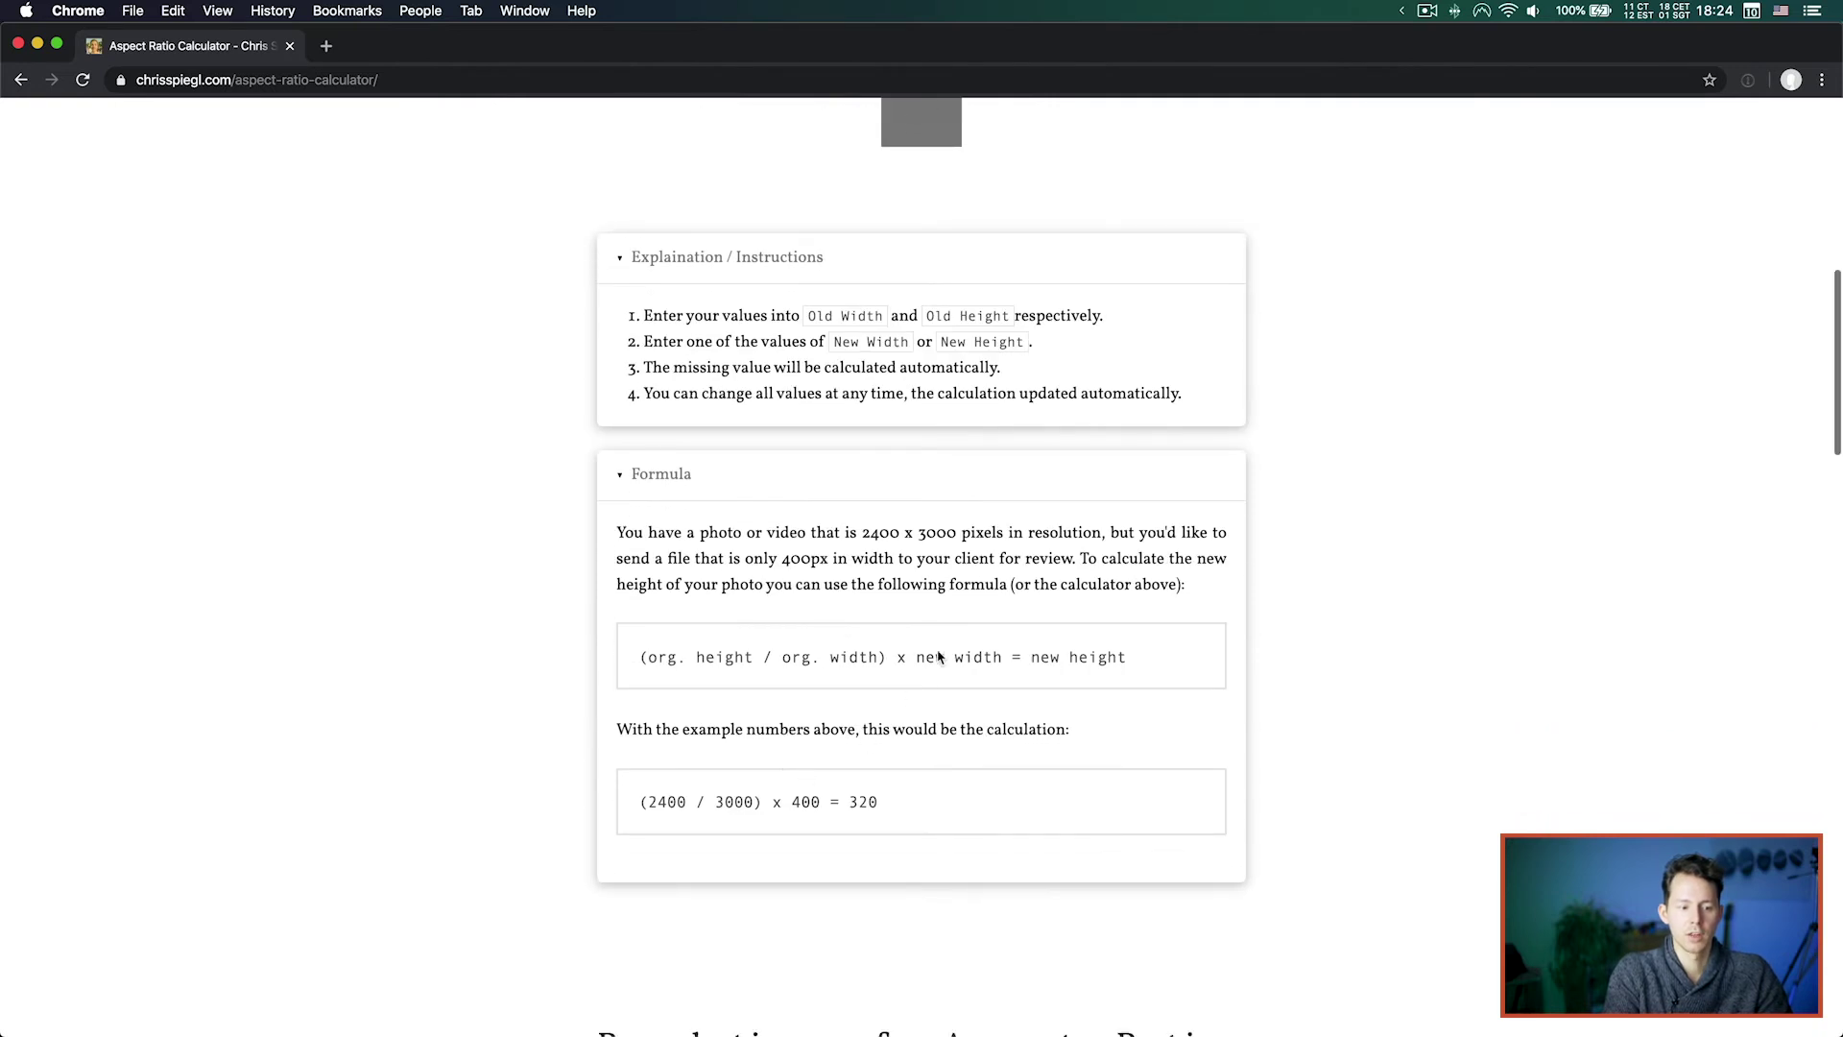
left_click(740, 477)
left_click(725, 255)
Step: Scroll past the Instagram table, marking its Photo Post group, down to the Filmmaking table
scroll(1296, 342, "down", 3)
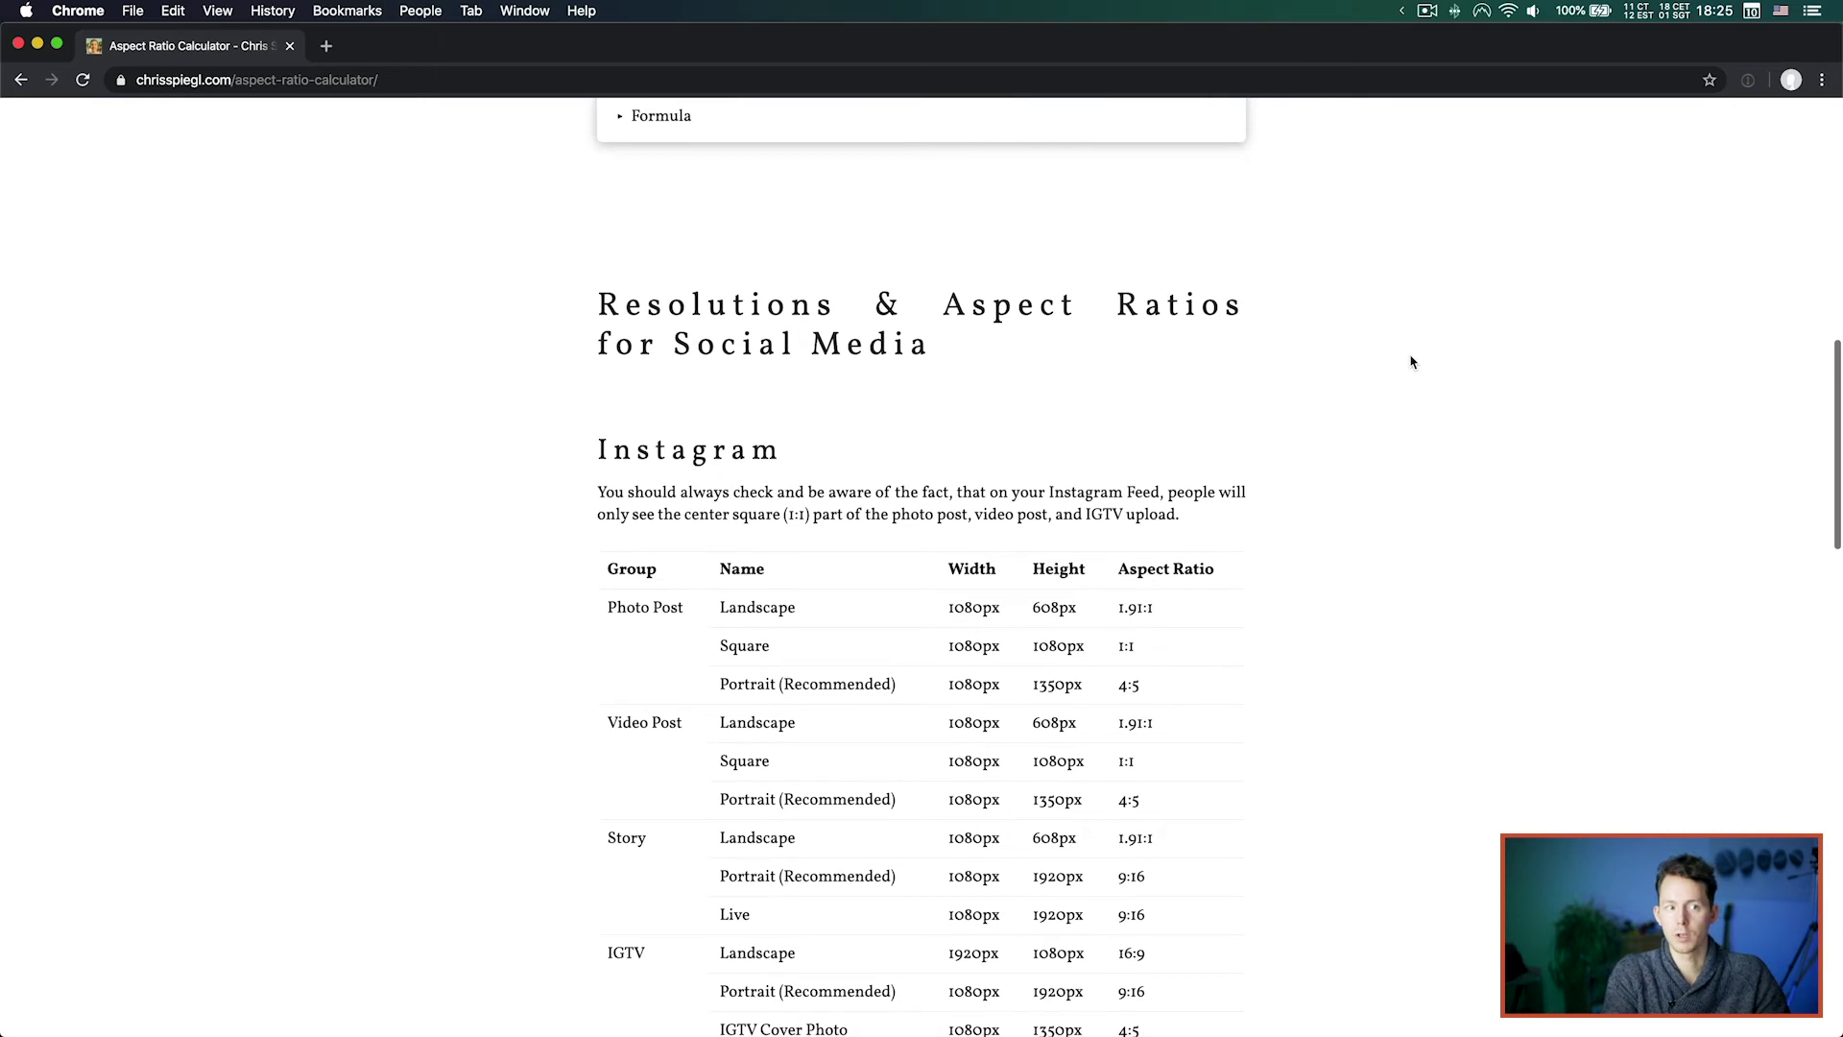
scroll(1411, 362, "down", 1)
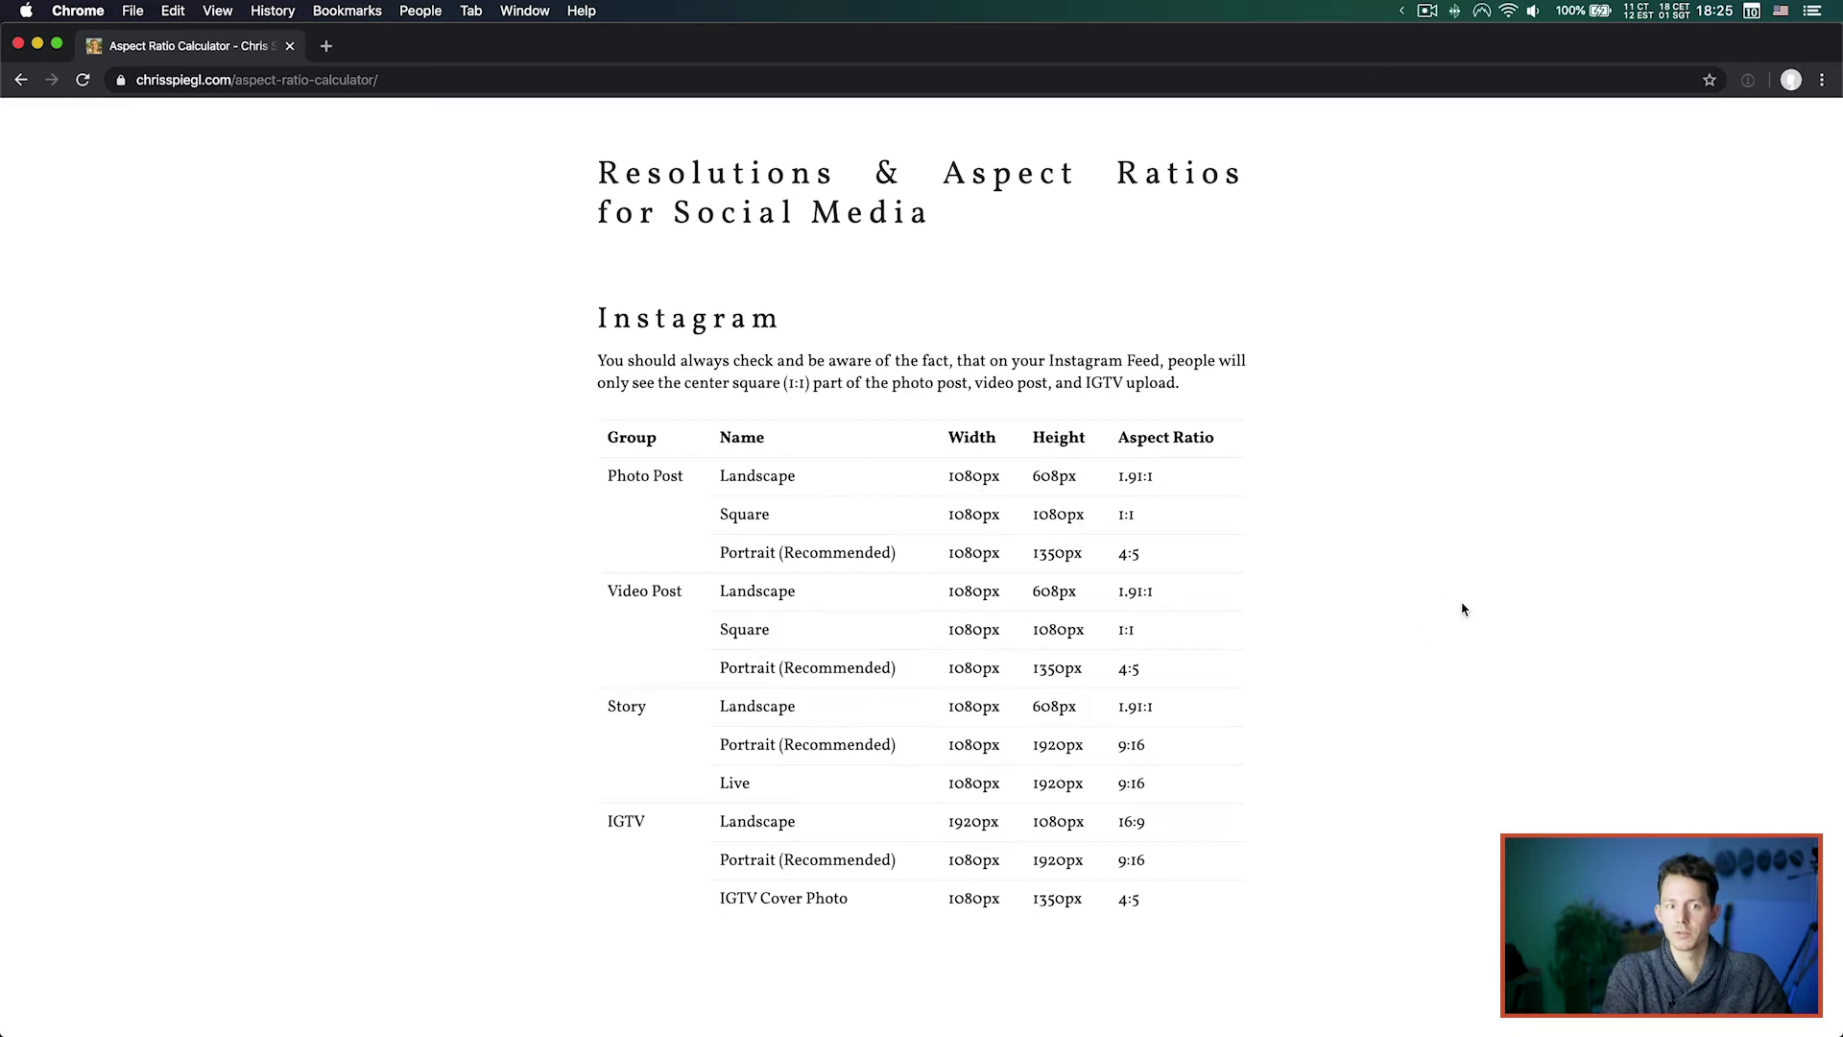
scroll(993, 547, "down", 2)
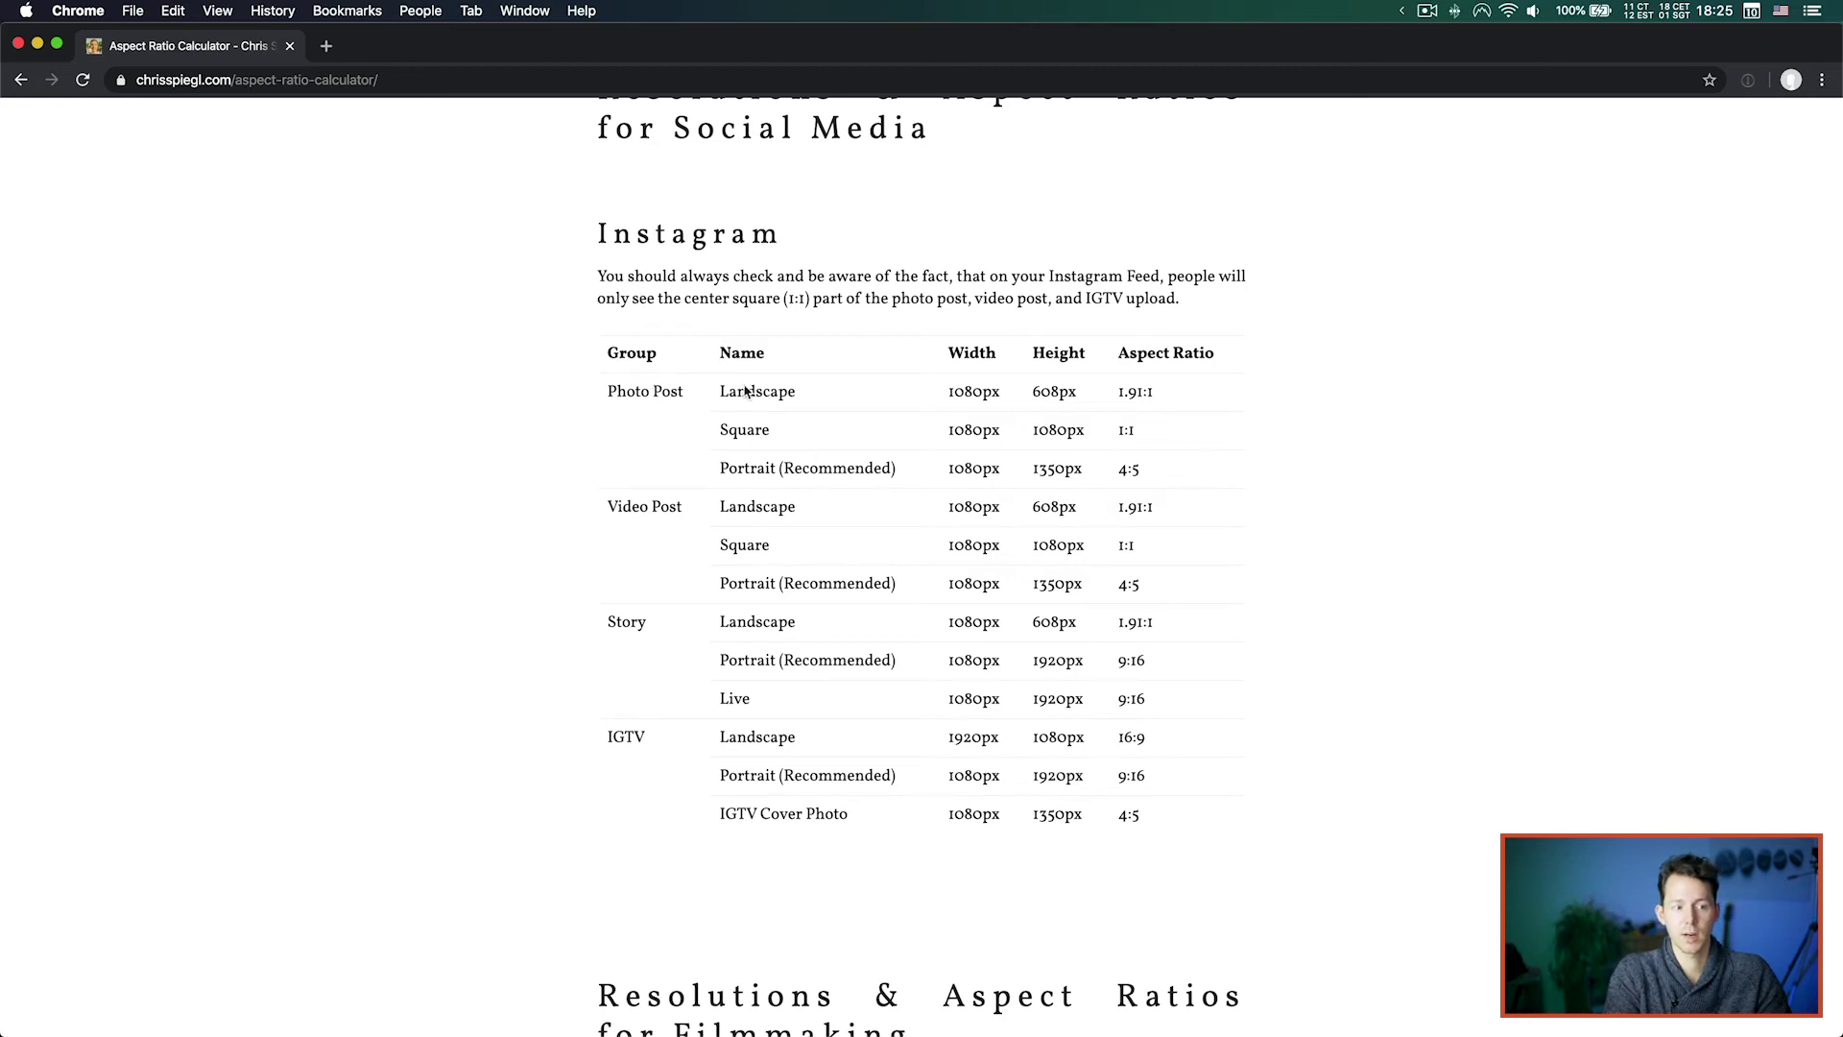
left_click_drag(611, 391, 695, 401)
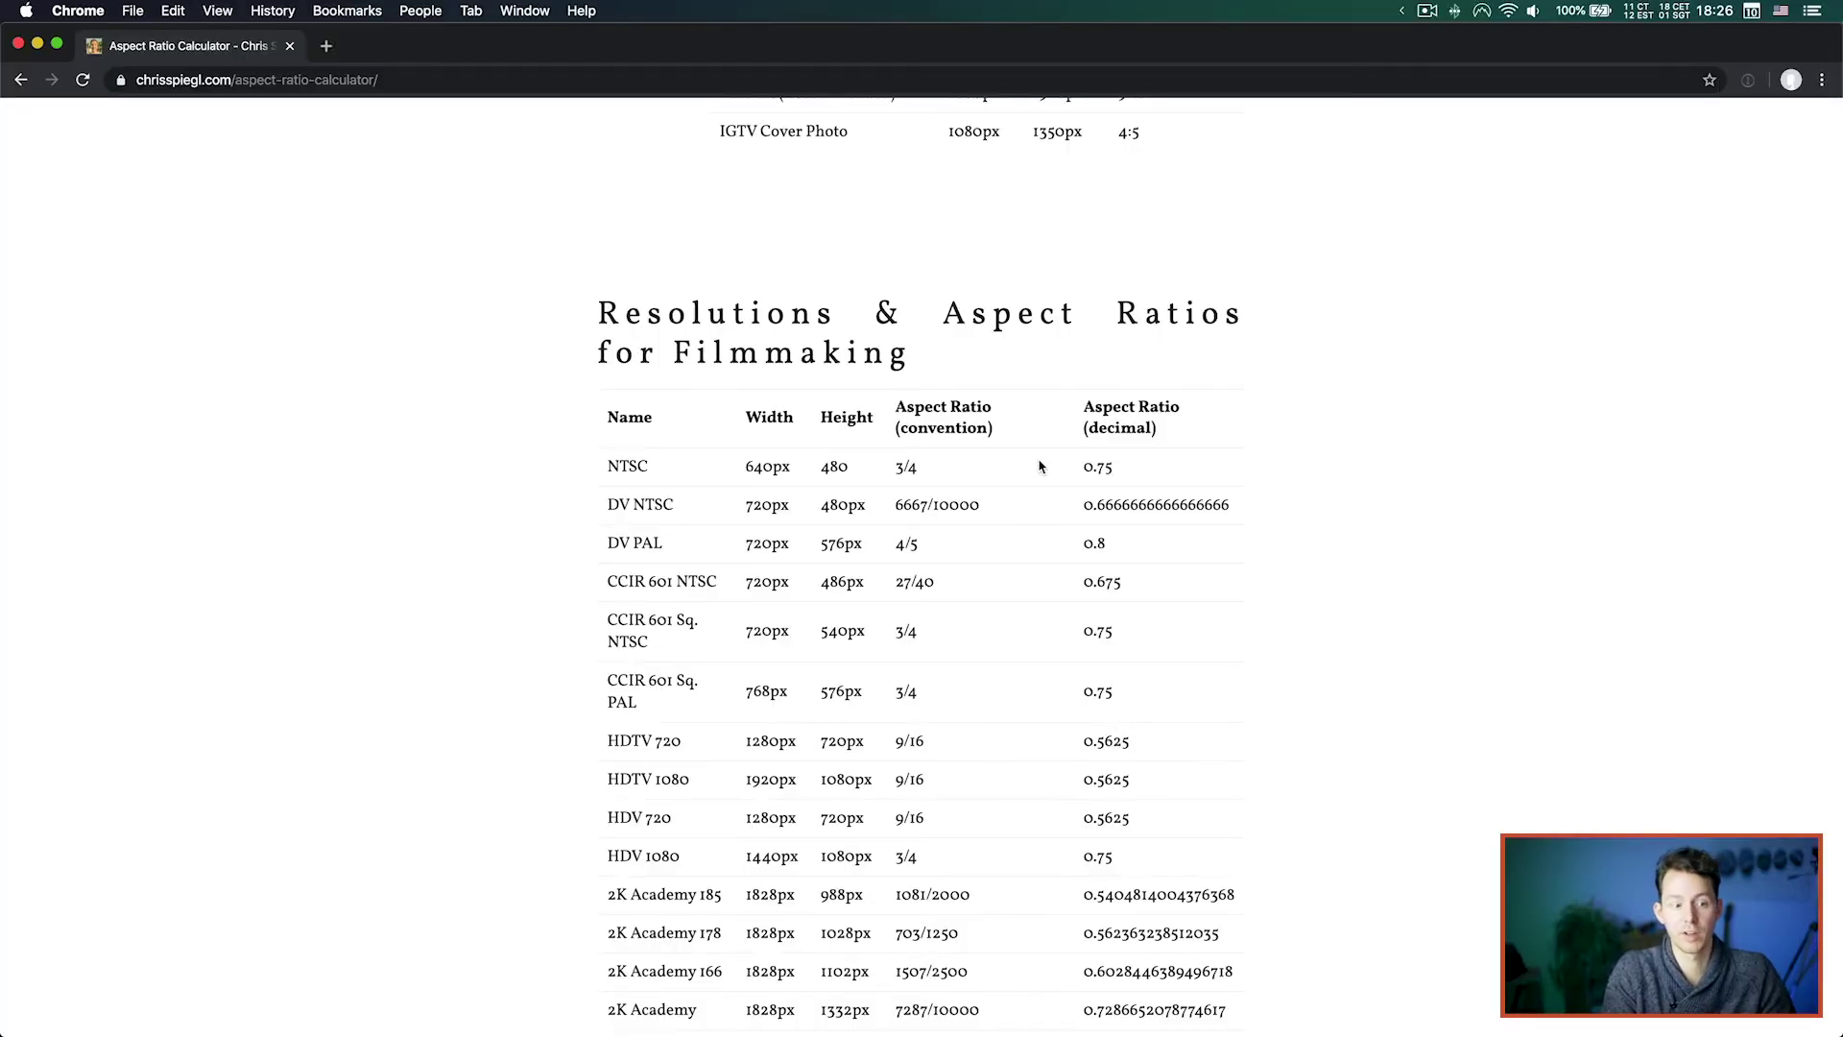
Step: Scroll through the Filmmaking table to the RED 2540p row, then back up to the form
scroll(1040, 467, "down", 5)
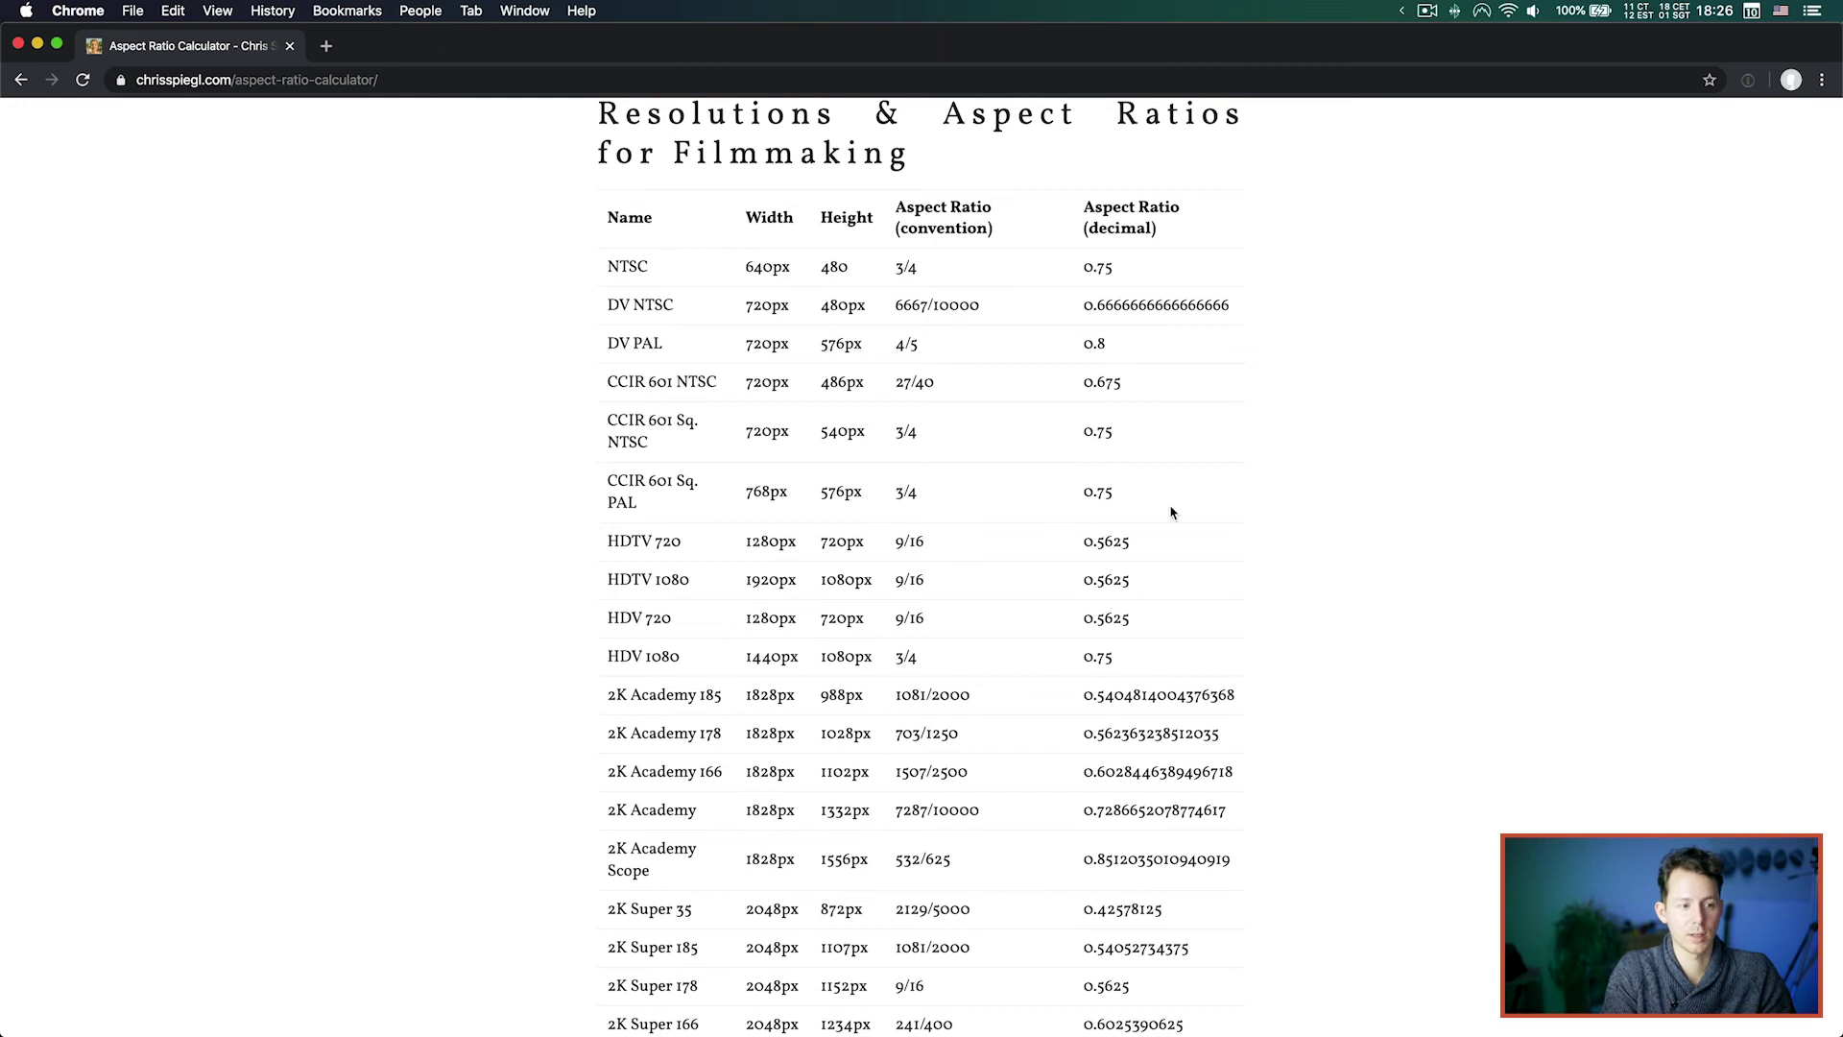
scroll(962, 587, "down", 6)
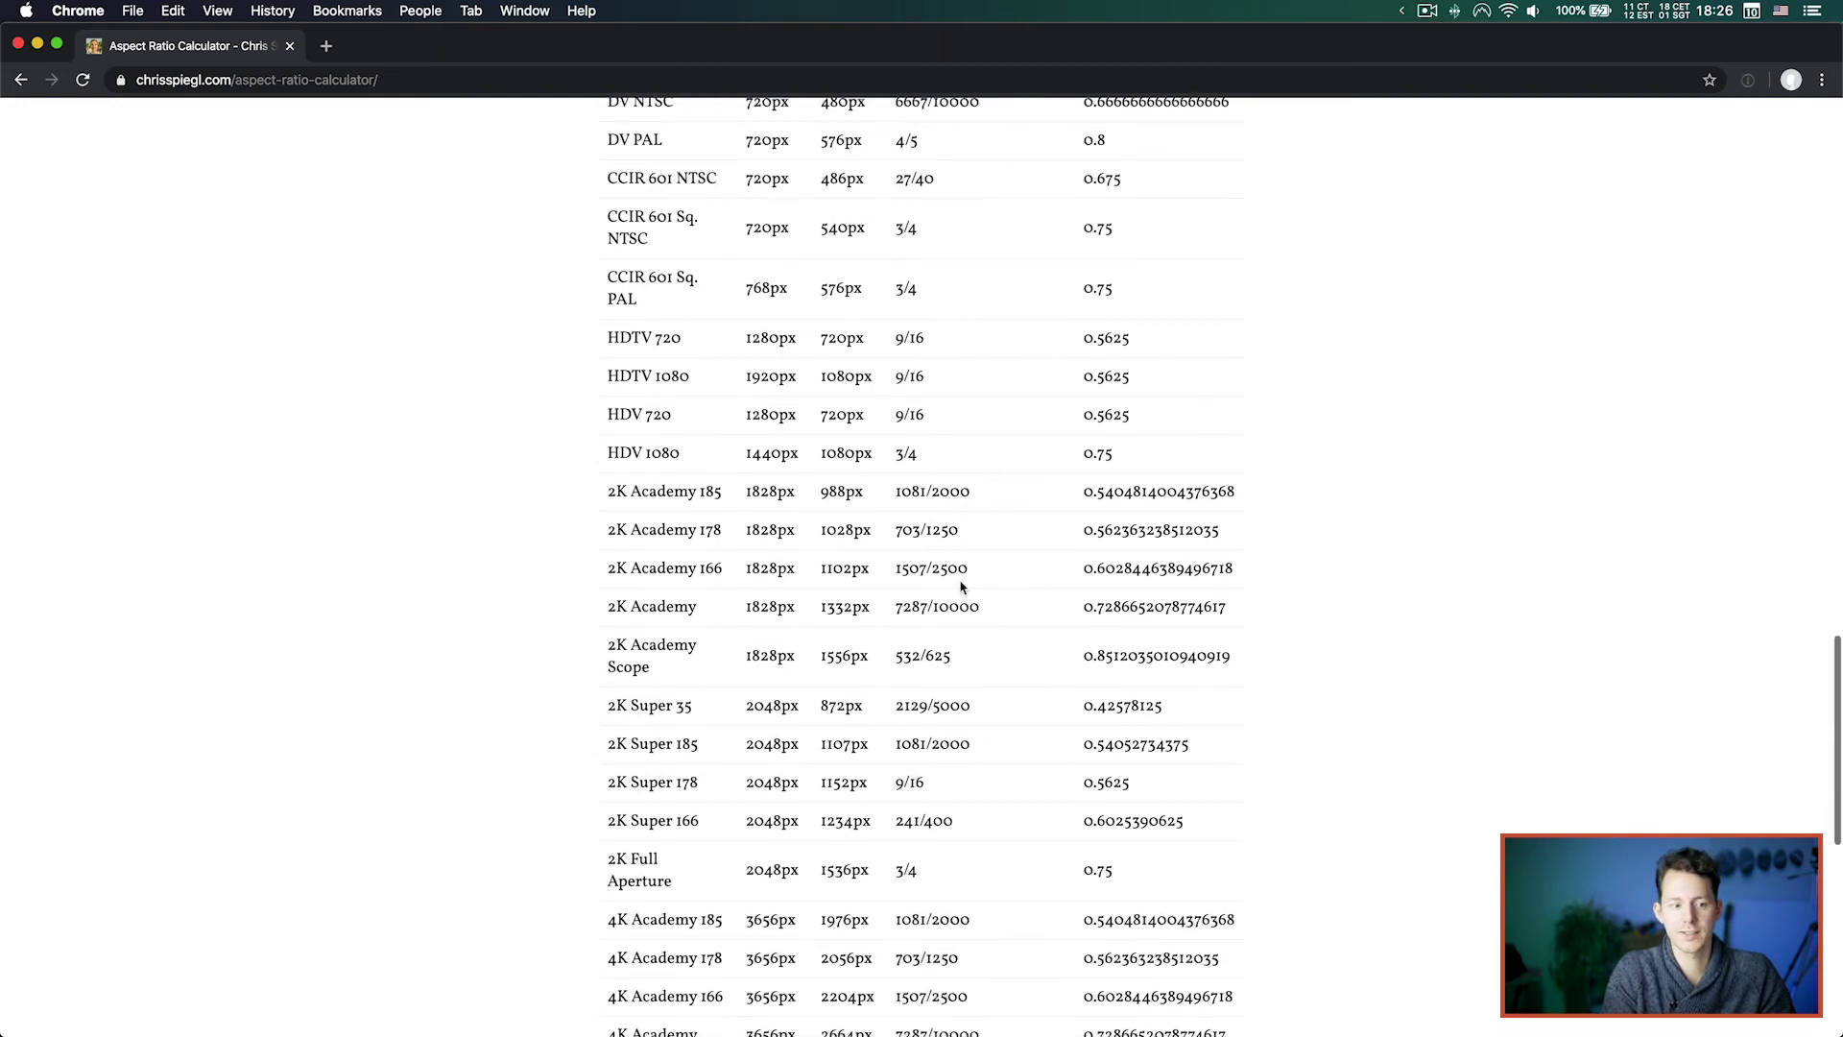
scroll(995, 542, "down", 6)
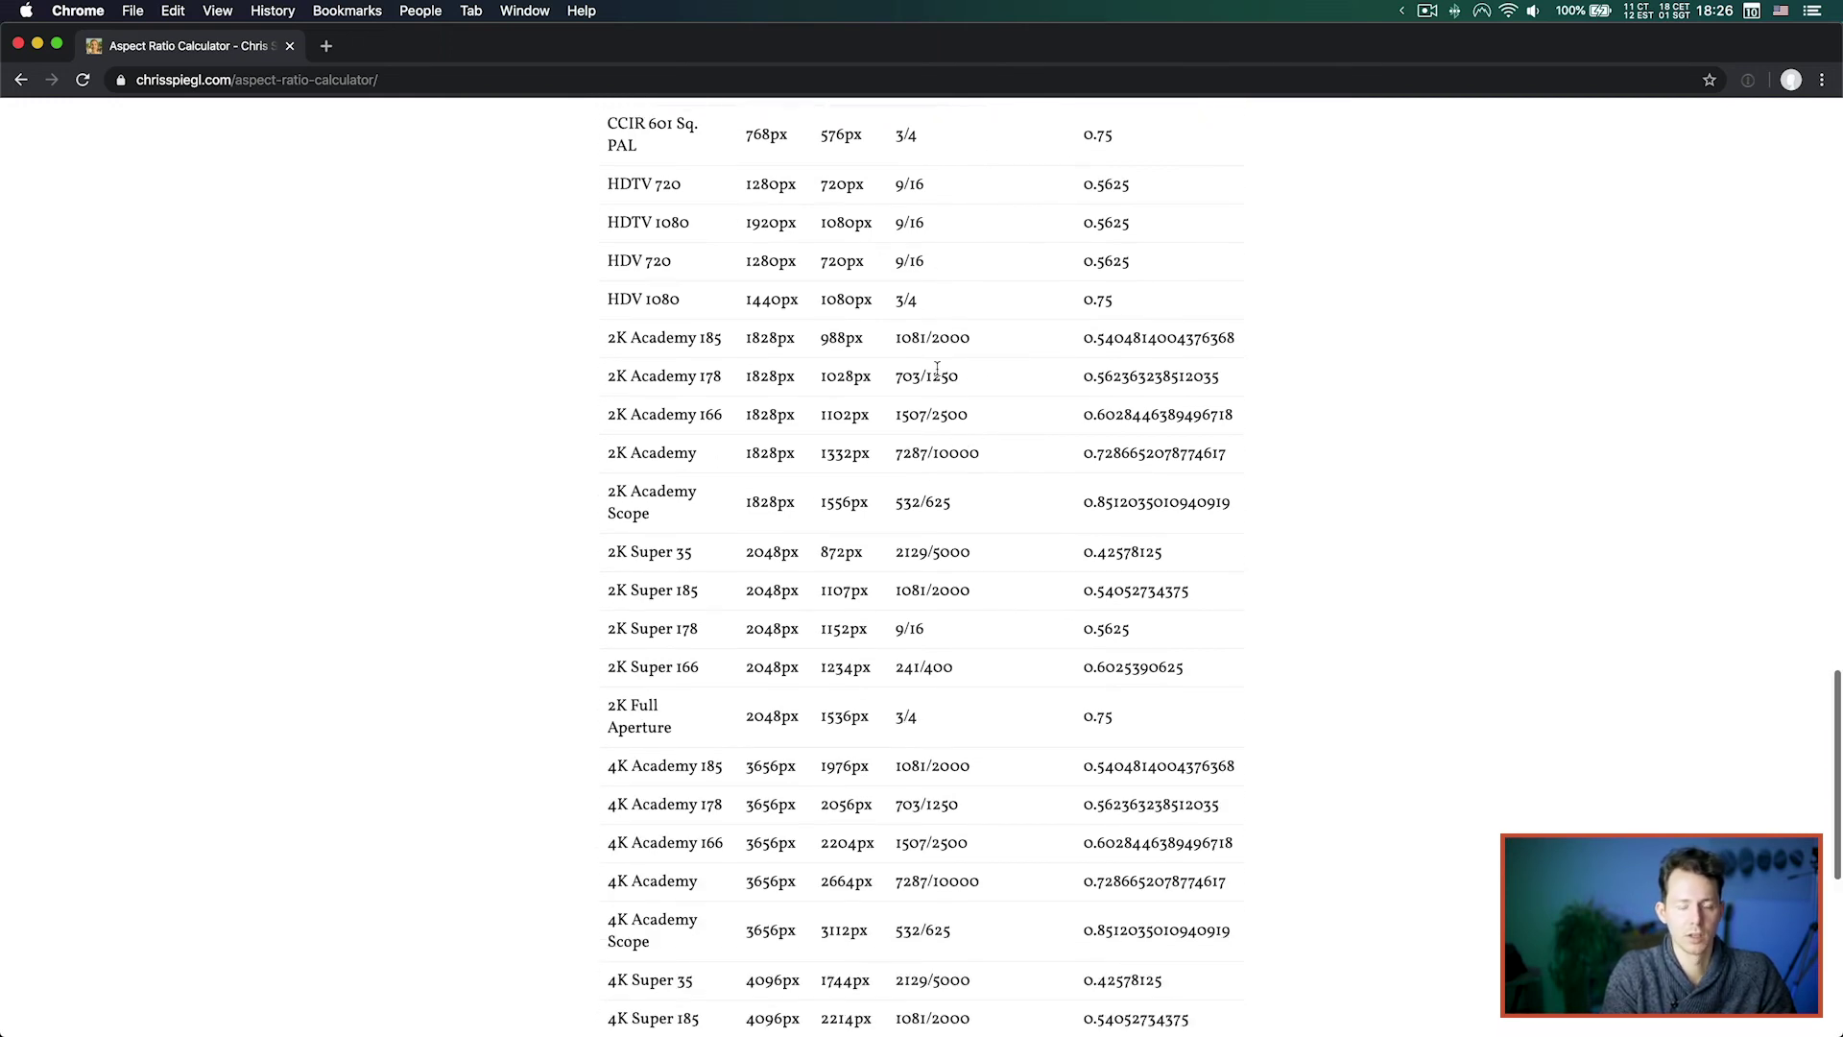
scroll(996, 543, "down", 3)
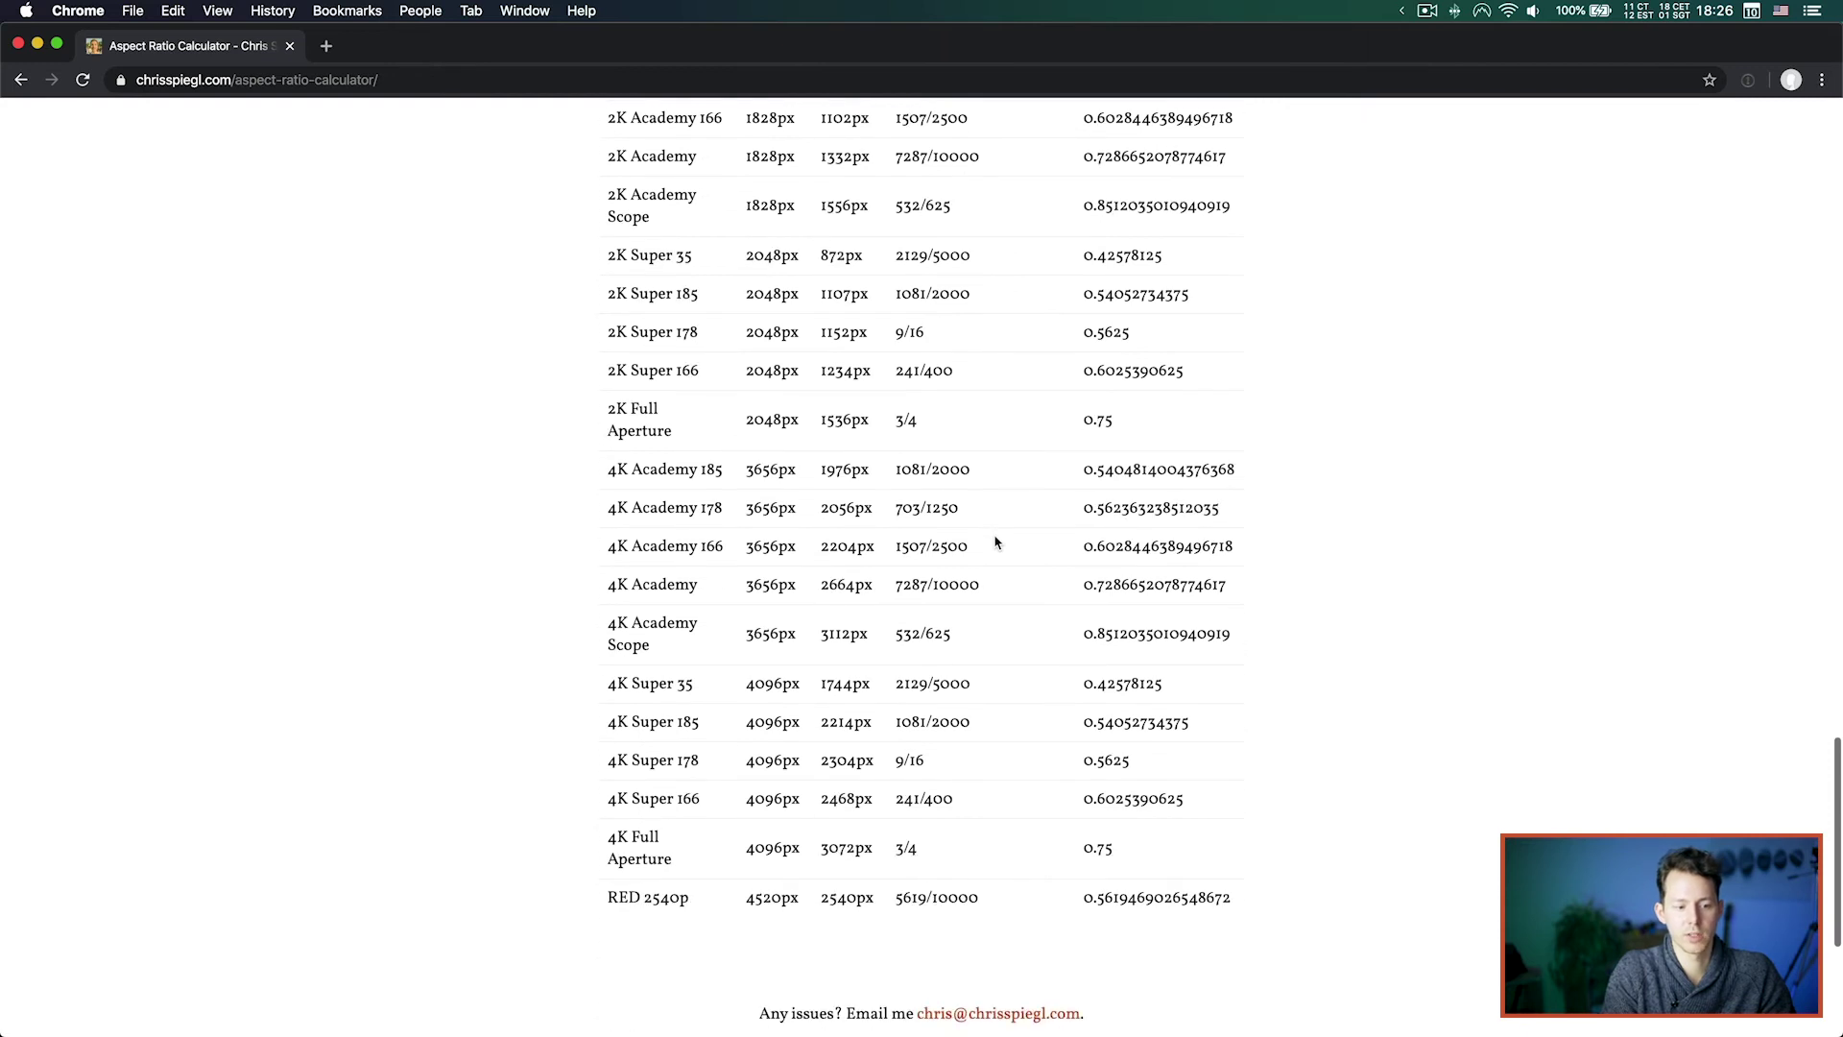
scroll(959, 768, "up", 20)
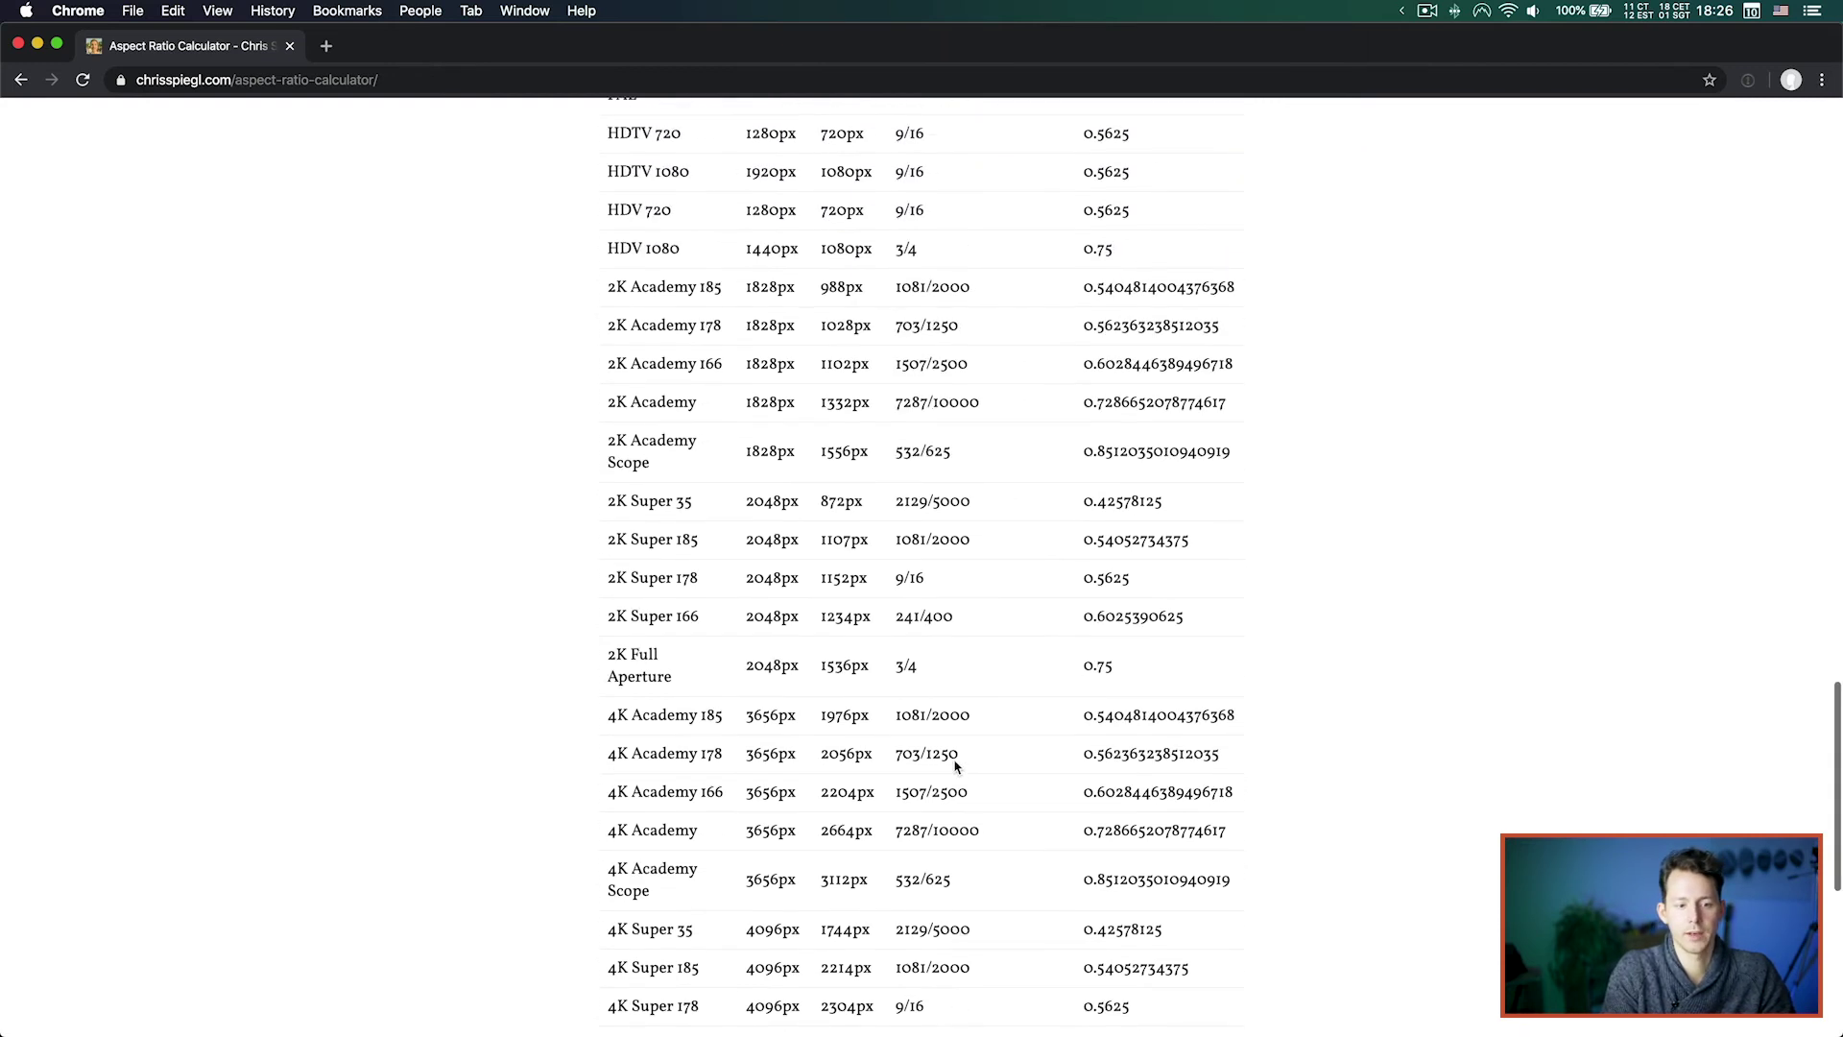
scroll(956, 765, "up", 15)
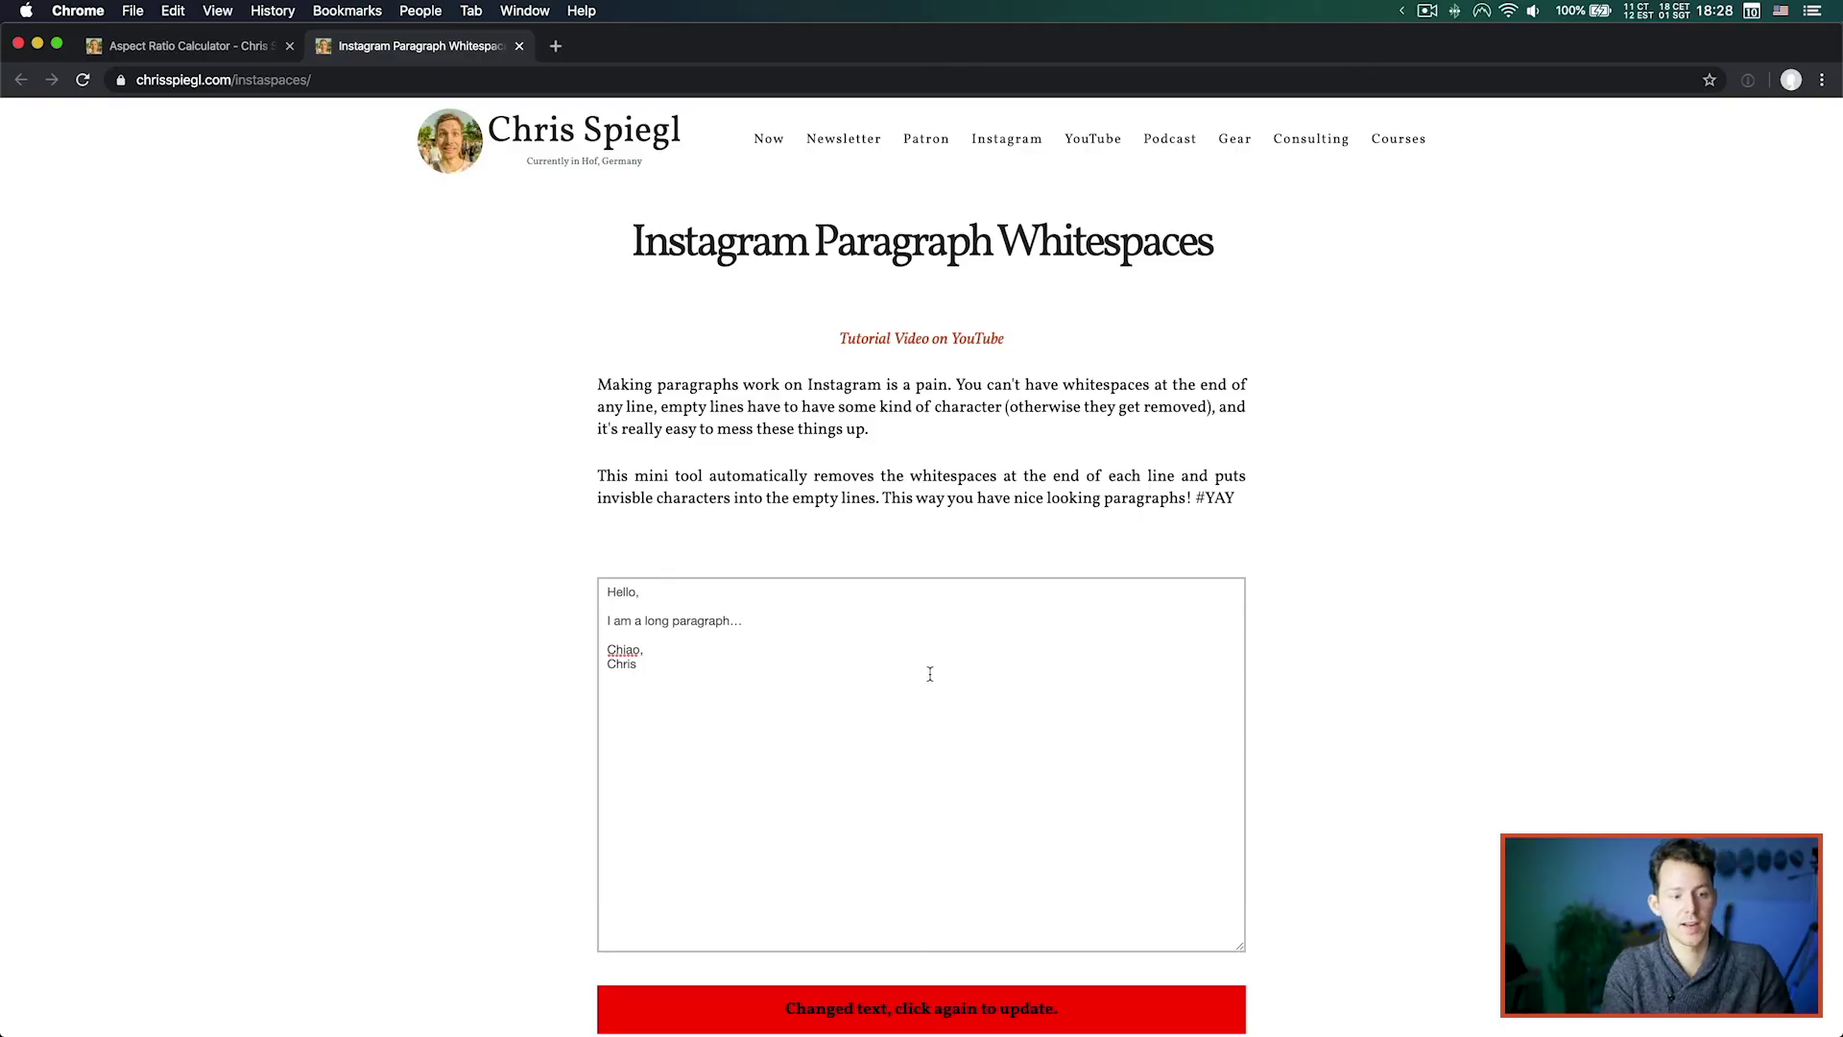
Step: Look over the sample greeting text, placing the caret after 'Chiao,'
scroll(1456, 621, "down", 3)
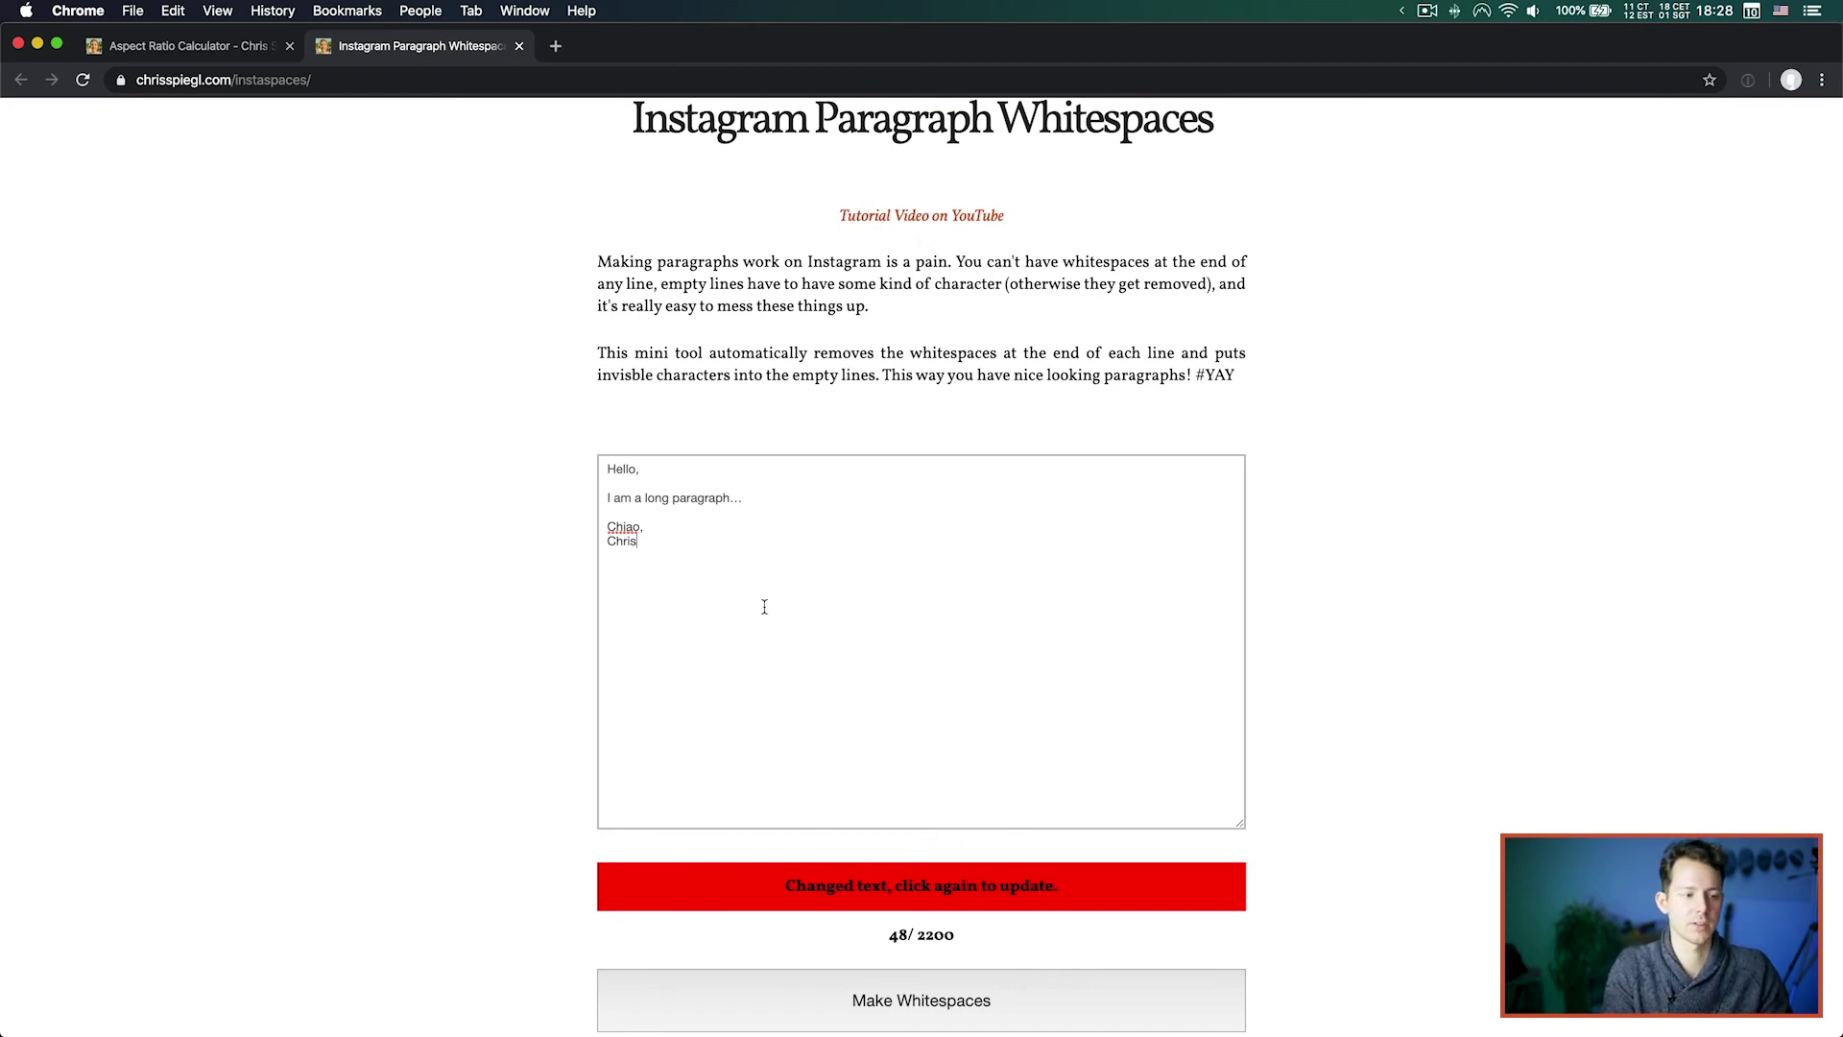
key("super+a")
left_click(703, 498)
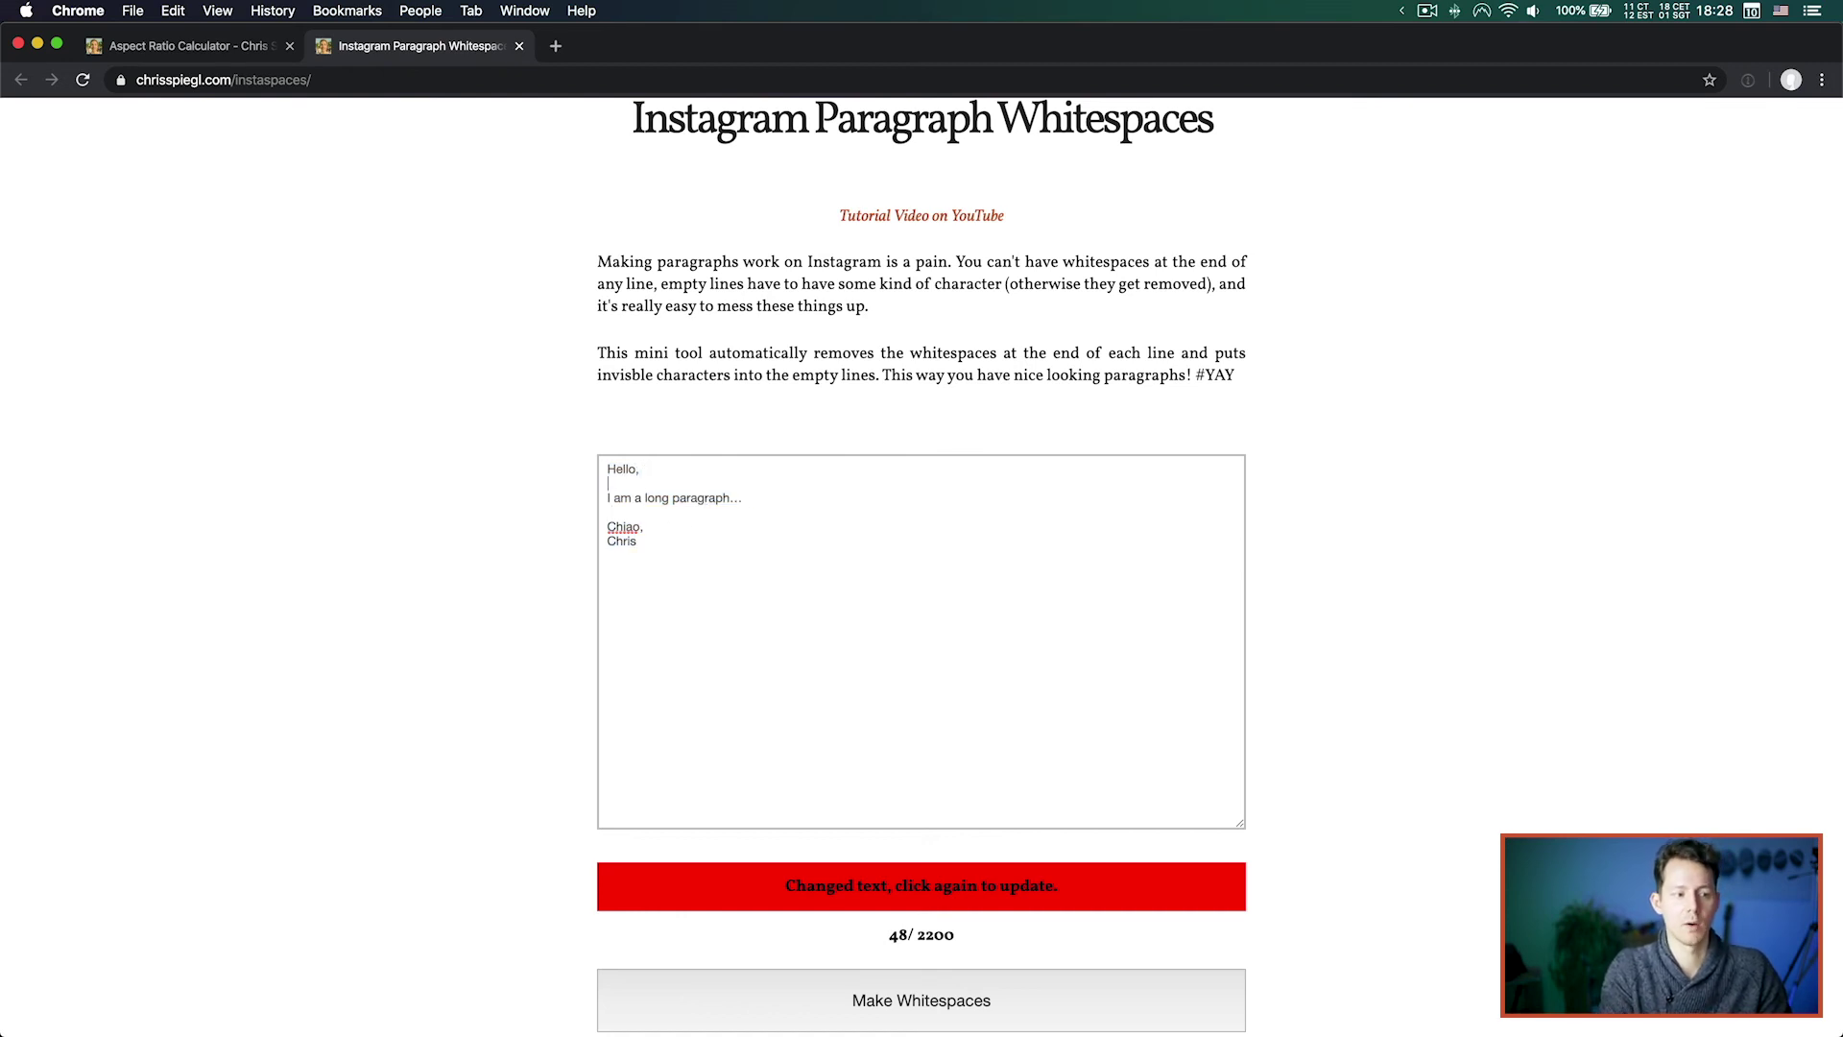
left_click(682, 520)
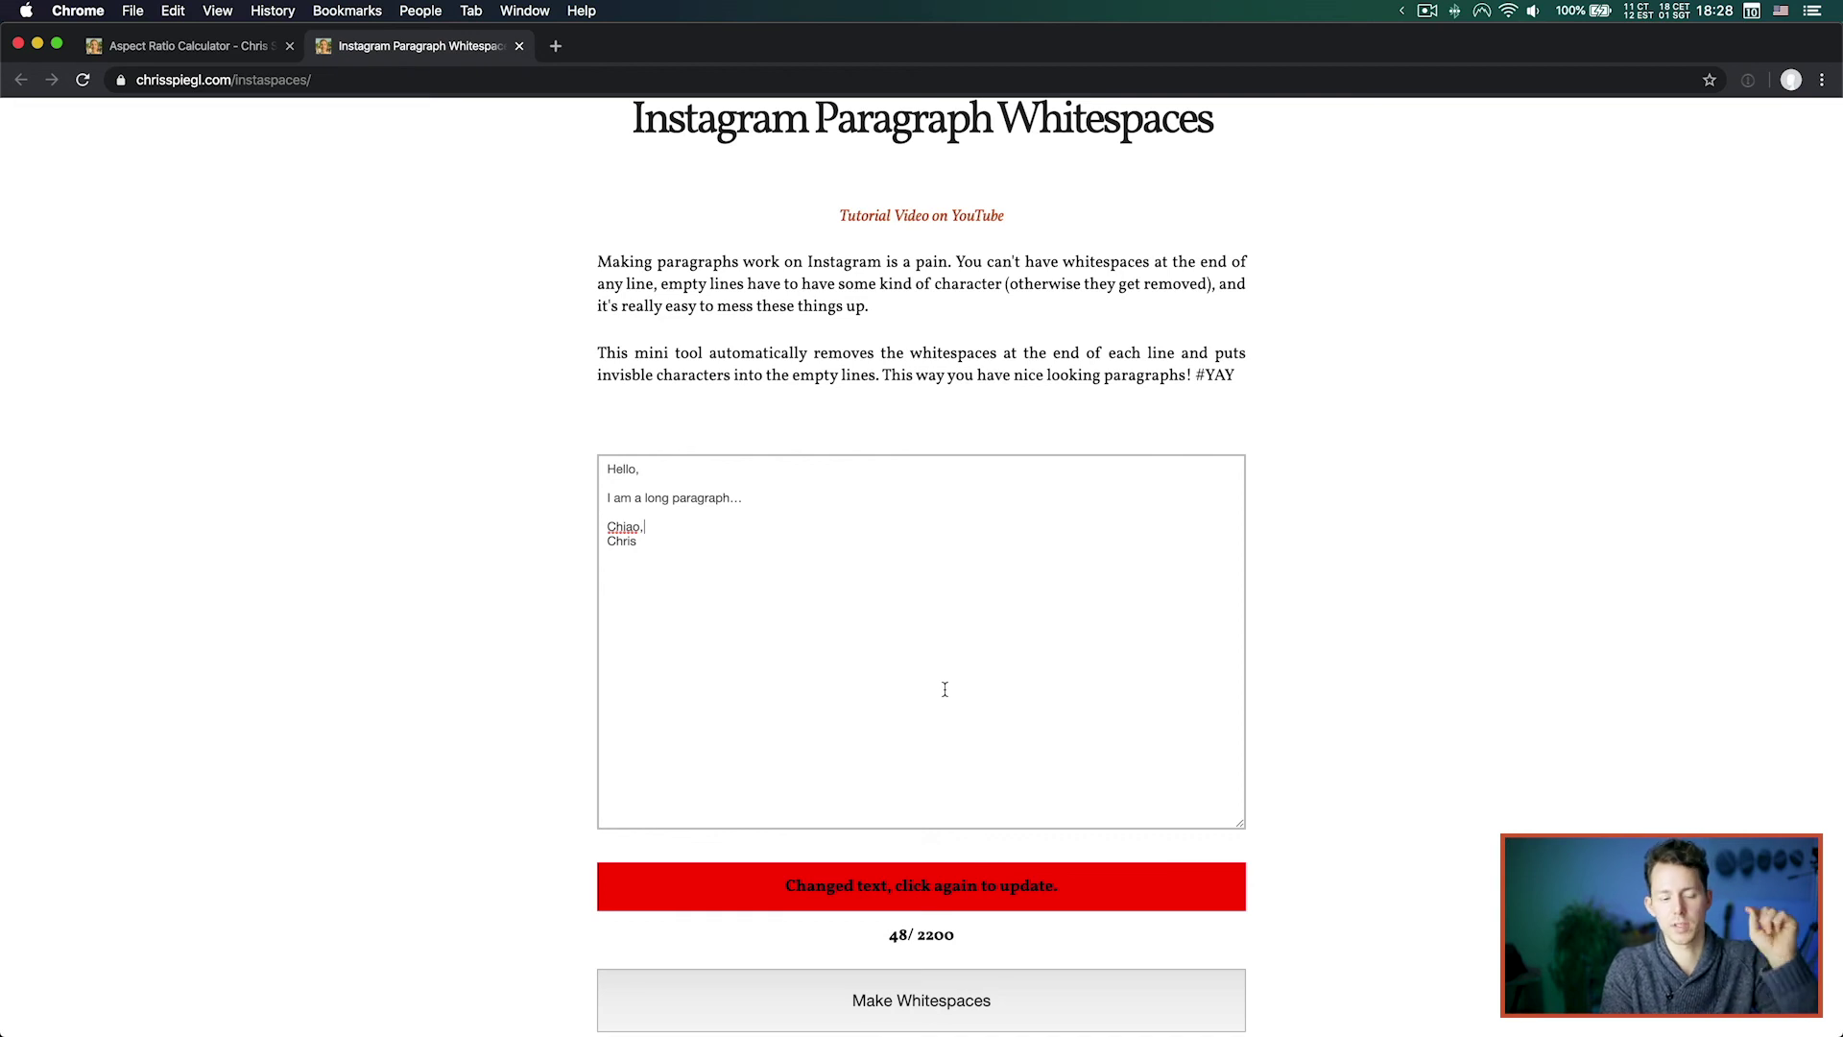
scroll(1063, 708, "down", 2)
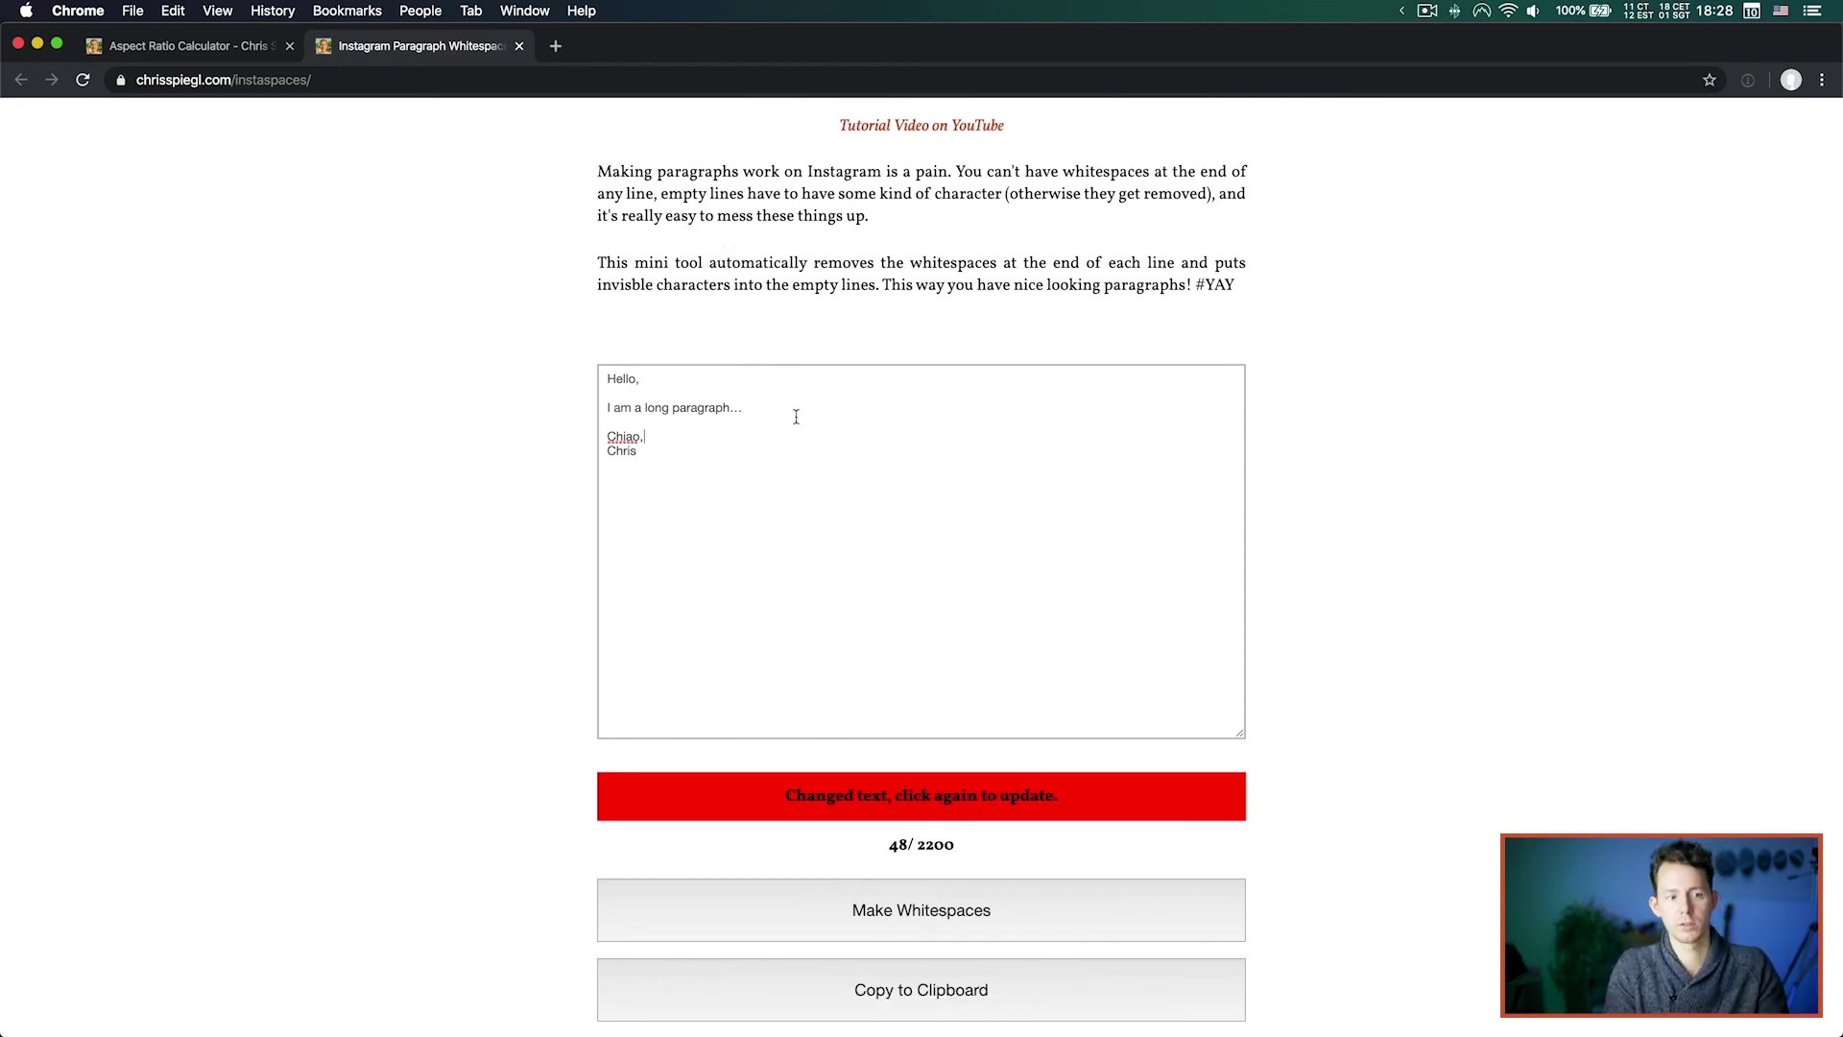
Step: Insert invisible characters into the empty lines and copy the converted text to the clipboard
left_click(943, 906)
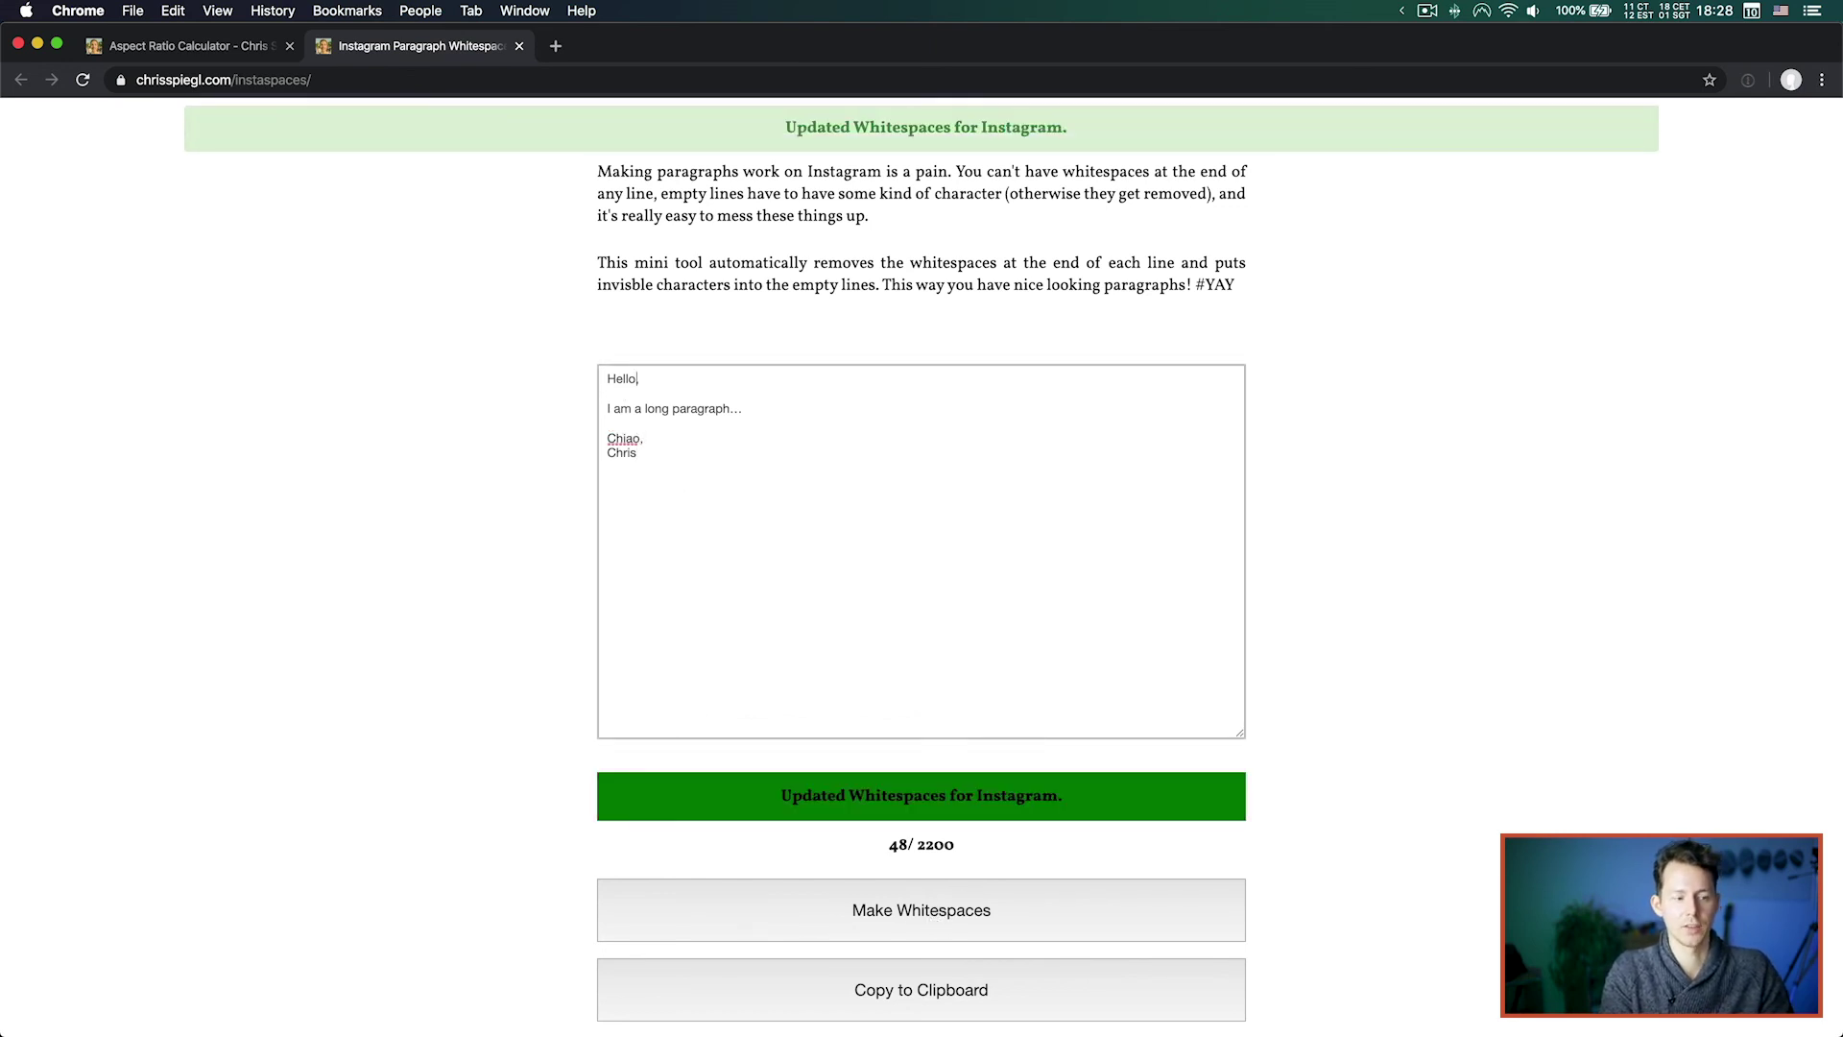
mouse_move(641, 382)
left_mouse_down()
mouse_move(614, 381)
mouse_move(658, 392)
left_mouse_up()
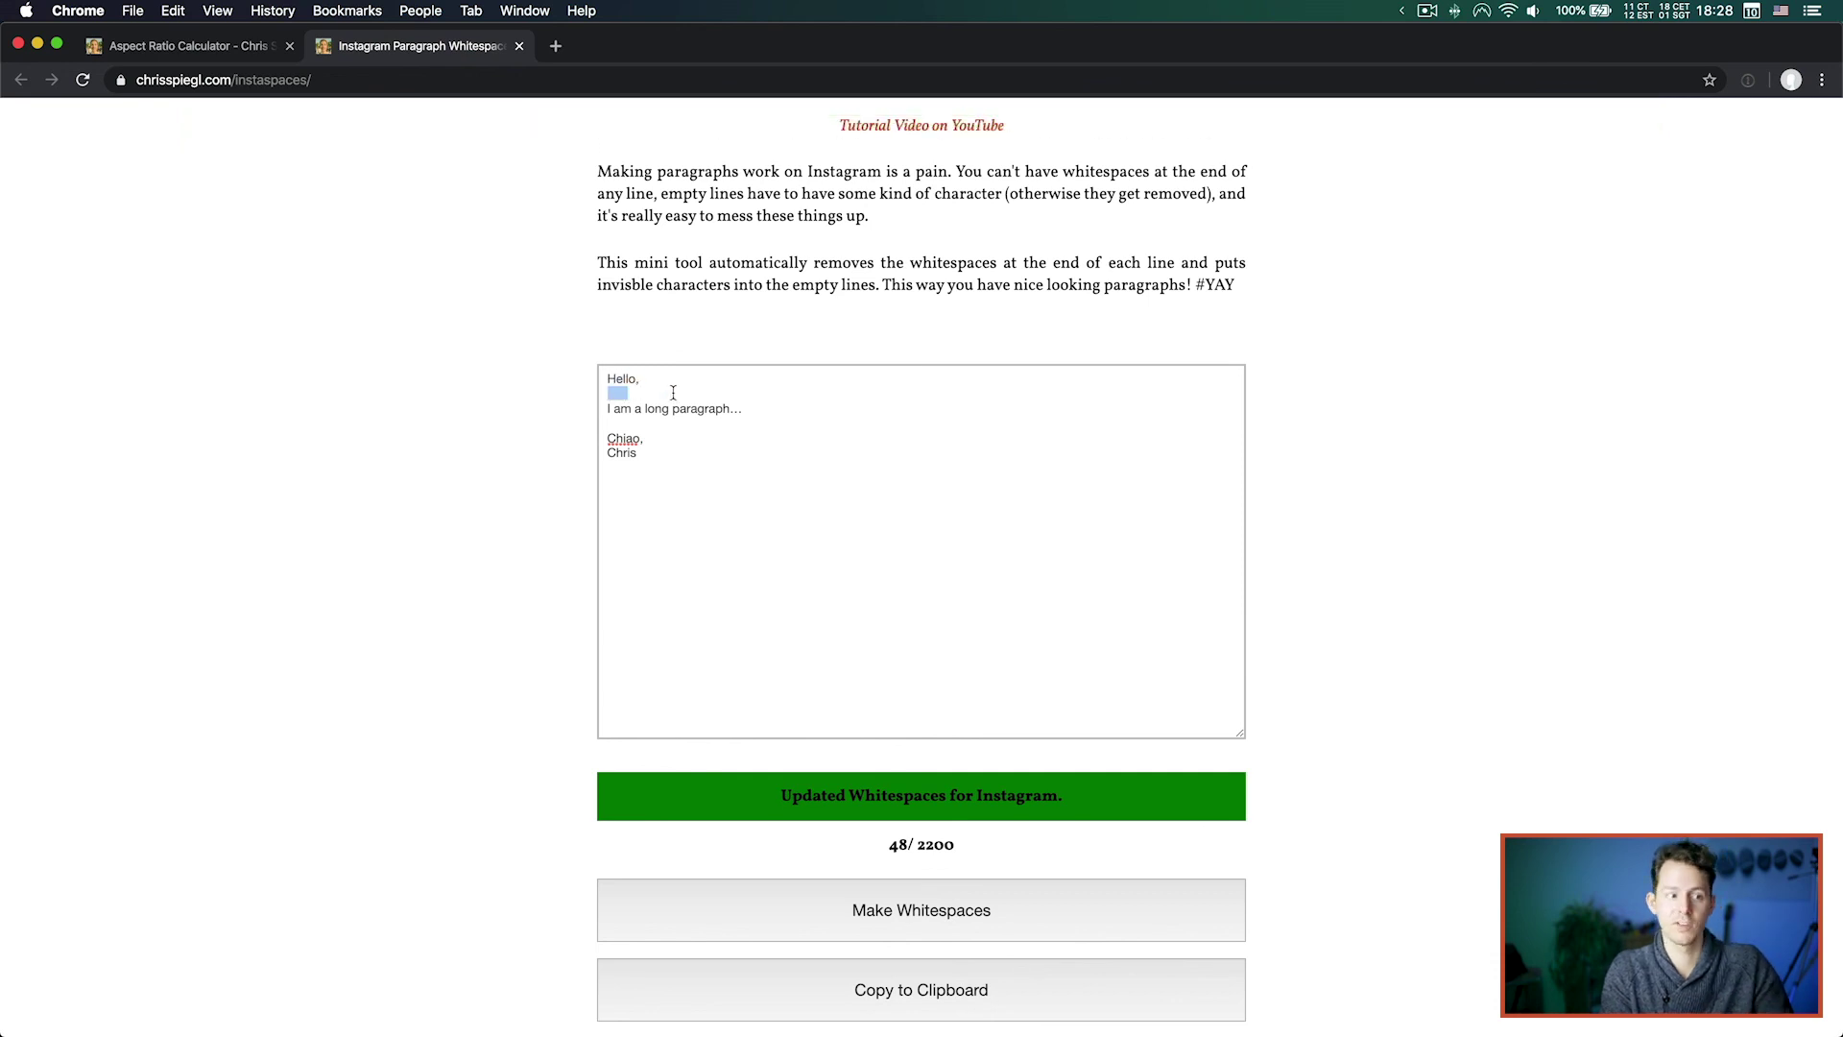
left_click(771, 400)
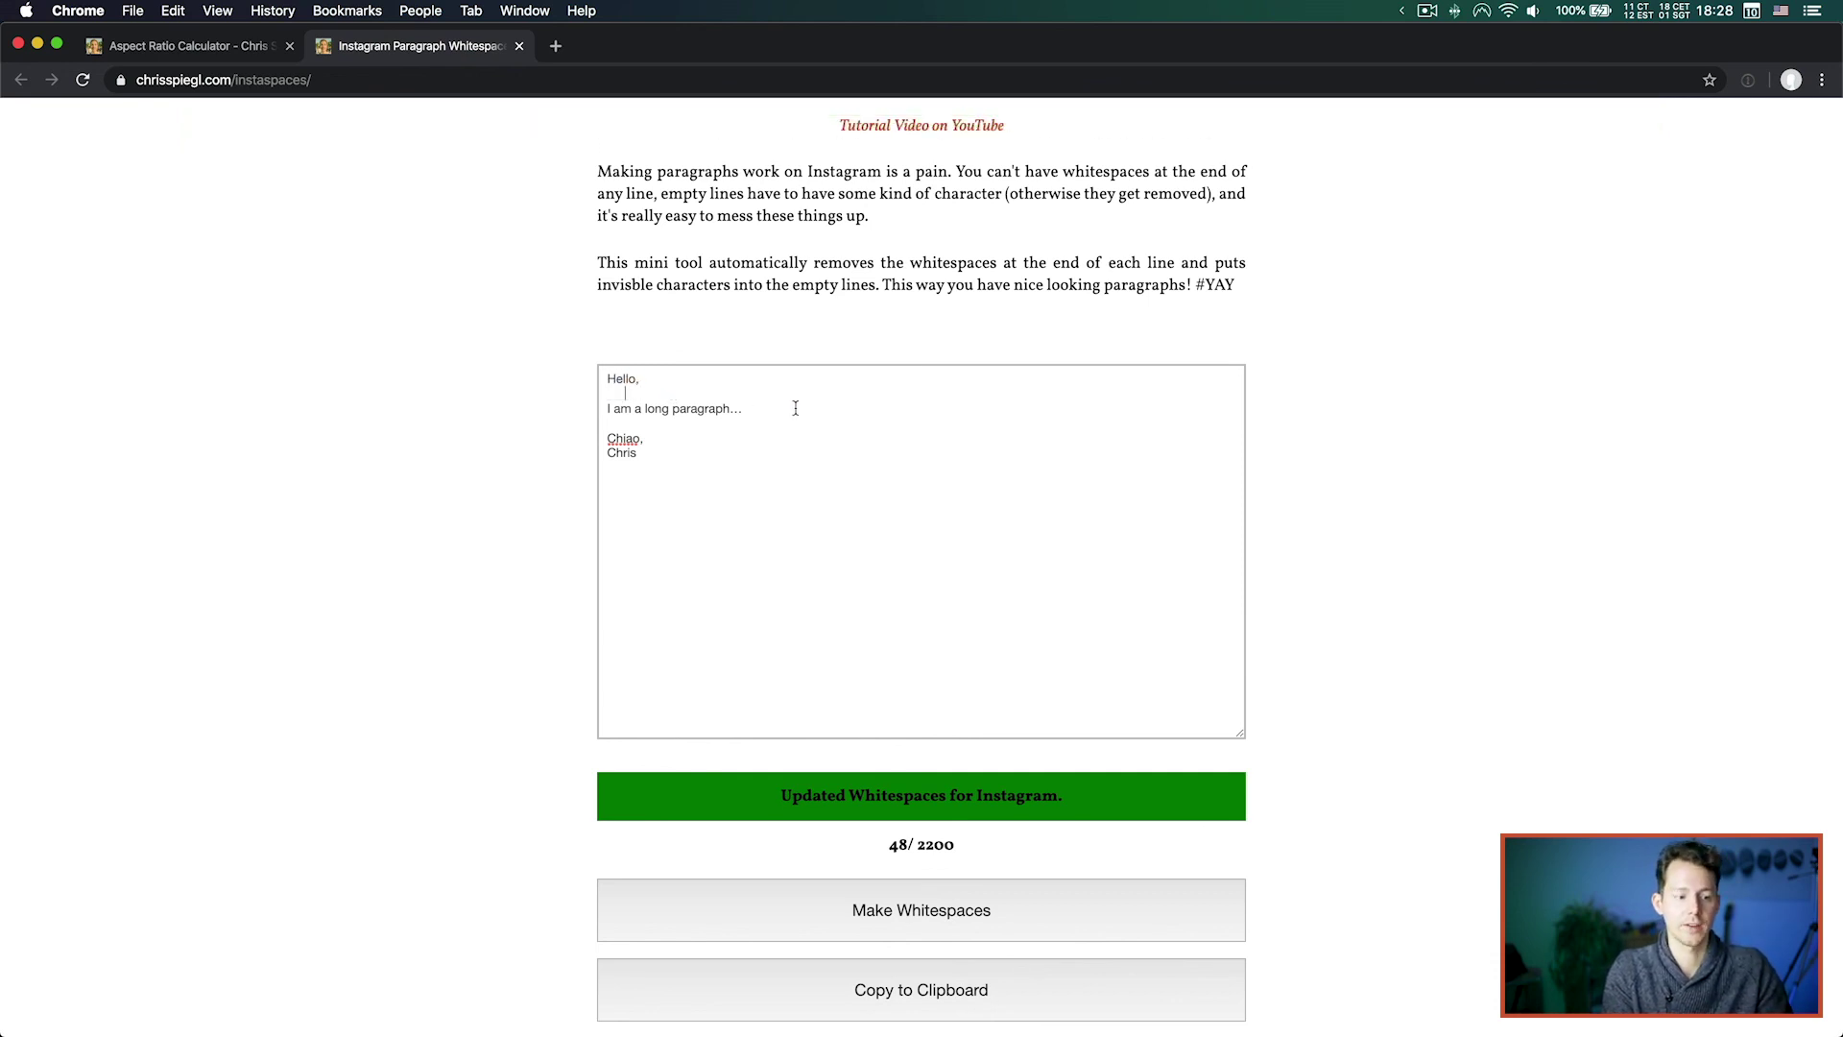
left_click(957, 977)
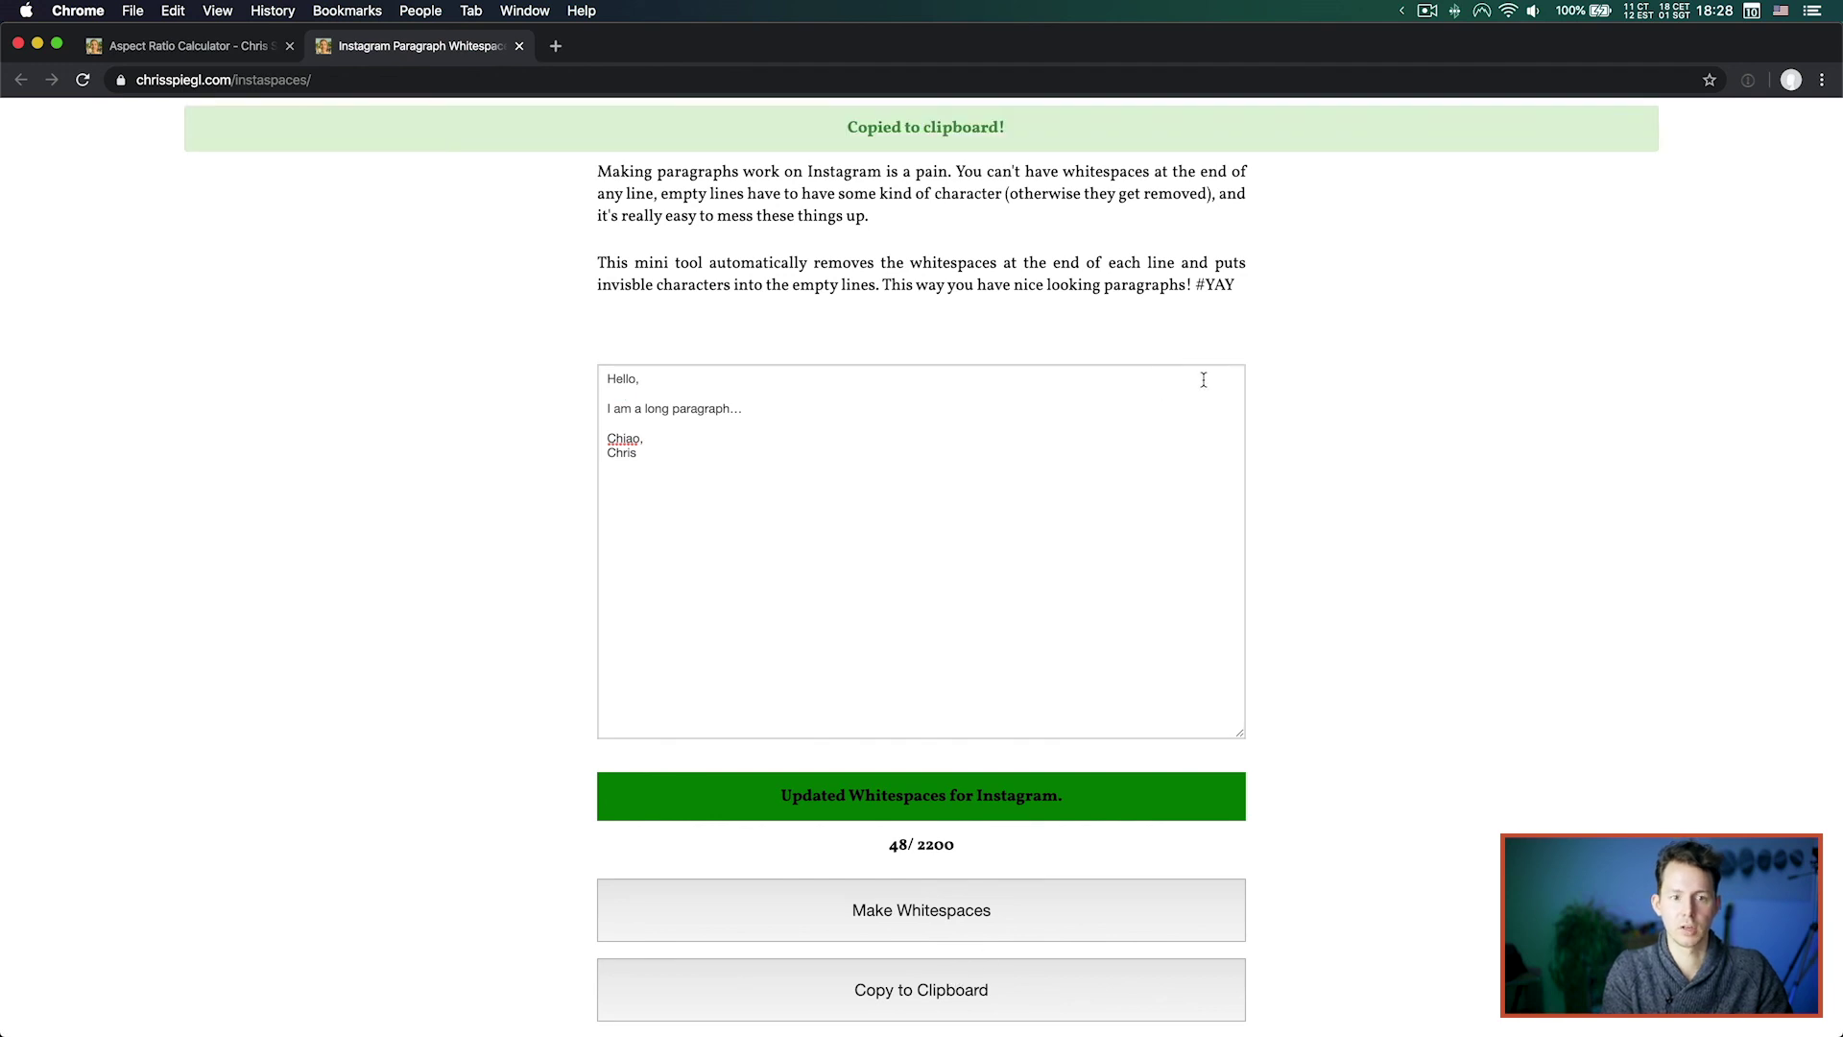